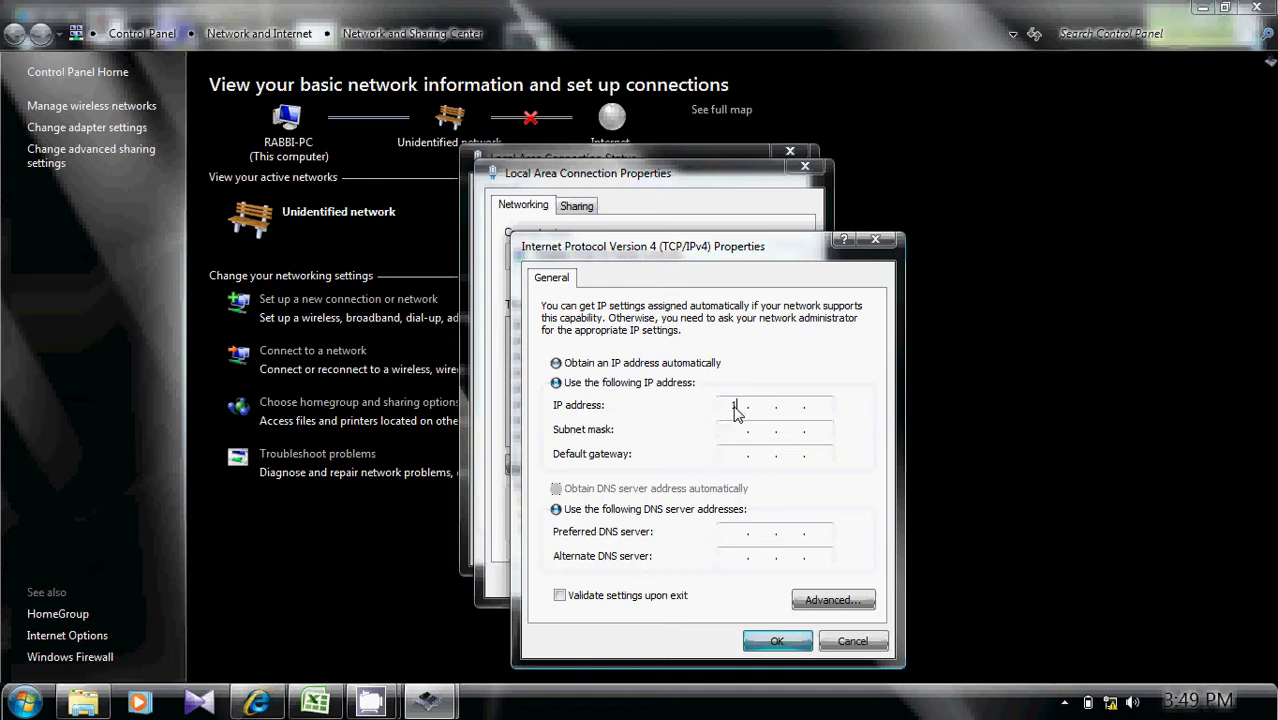
# Give the local connection the static IPv4 address 10.181.205.169 with subnet mask 255.0.0.0.
pyautogui.write('10 . 181 . 2')
pyautogui.click(258, 703)
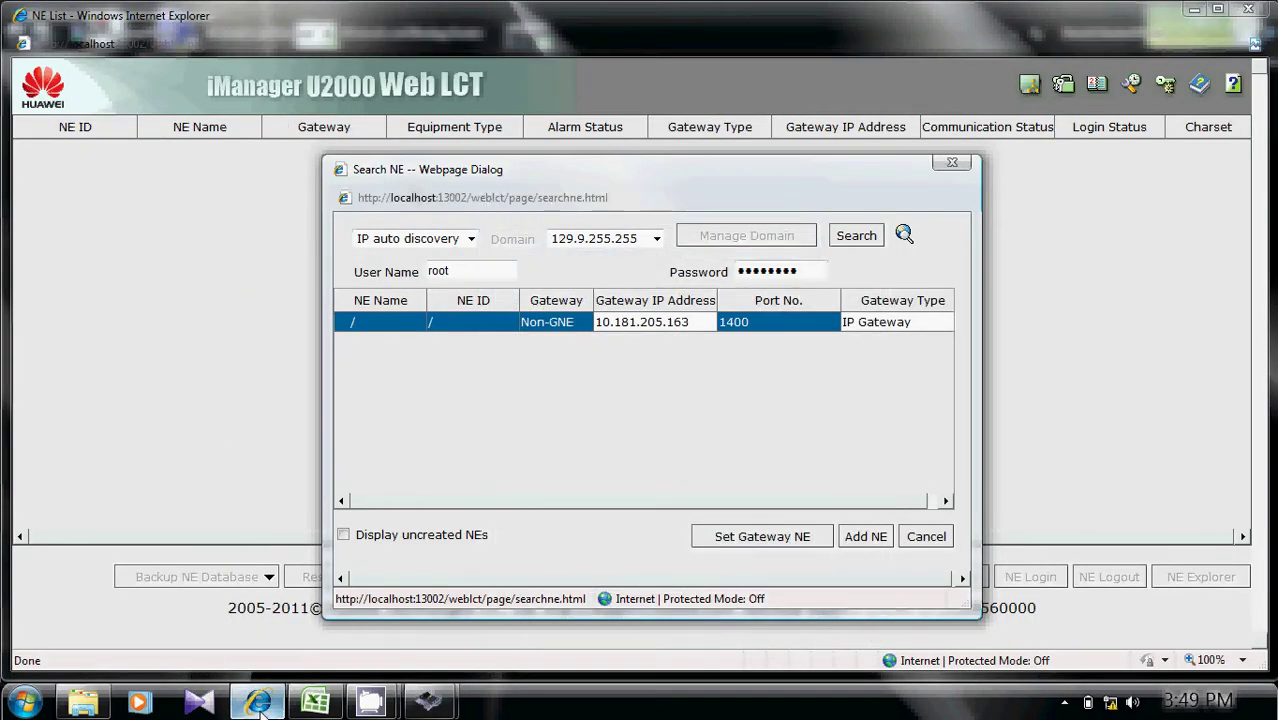
pyautogui.moveTo(430, 702)
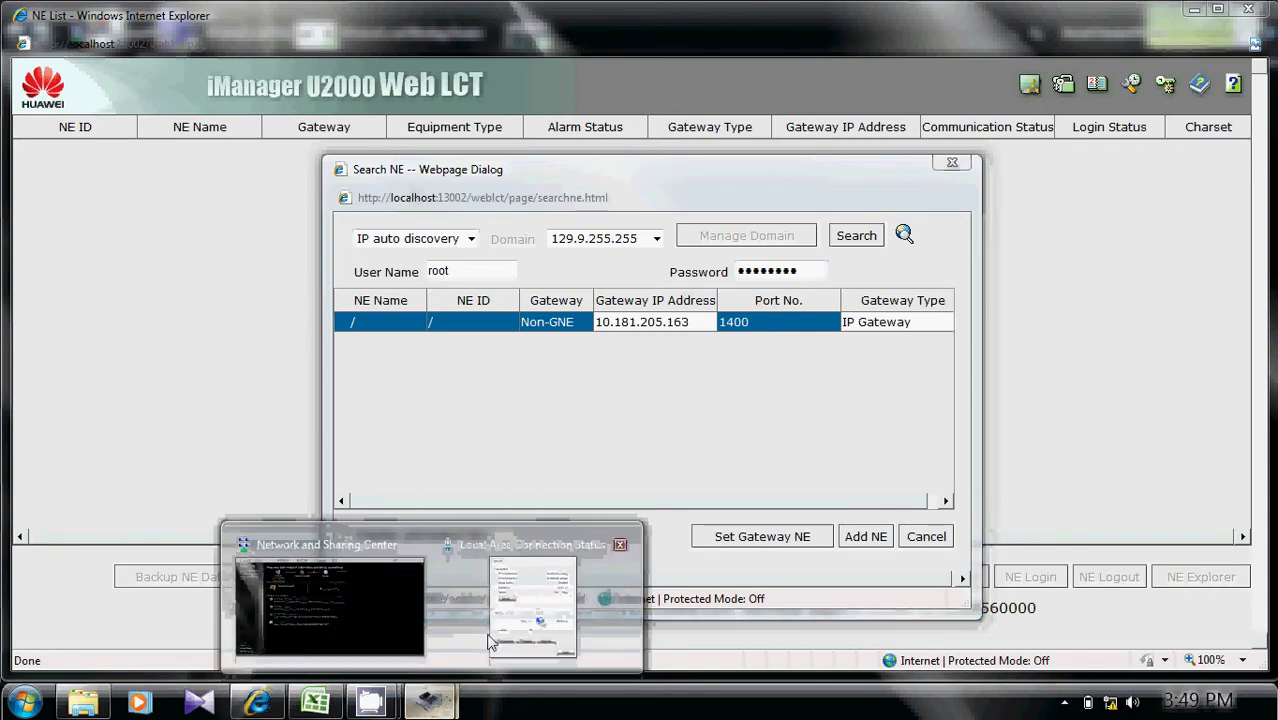
pyautogui.click(490, 640)
pyautogui.write('205 .')
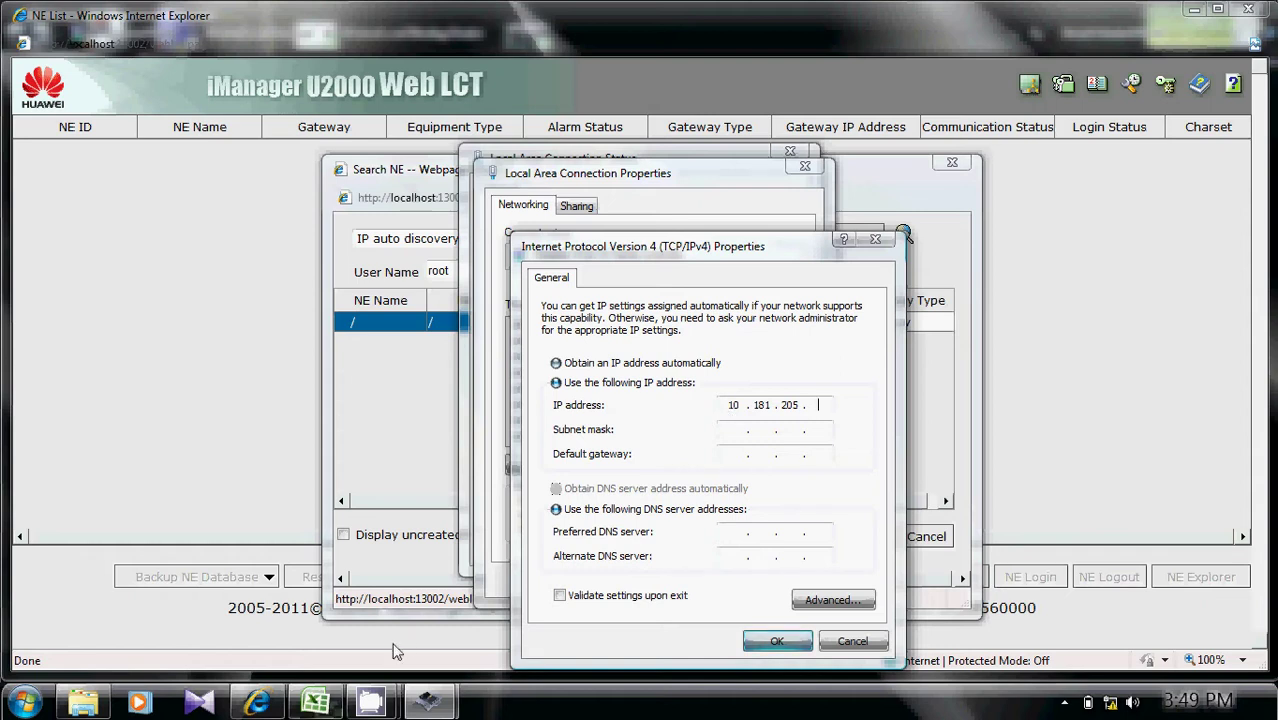
pyautogui.click(254, 703)
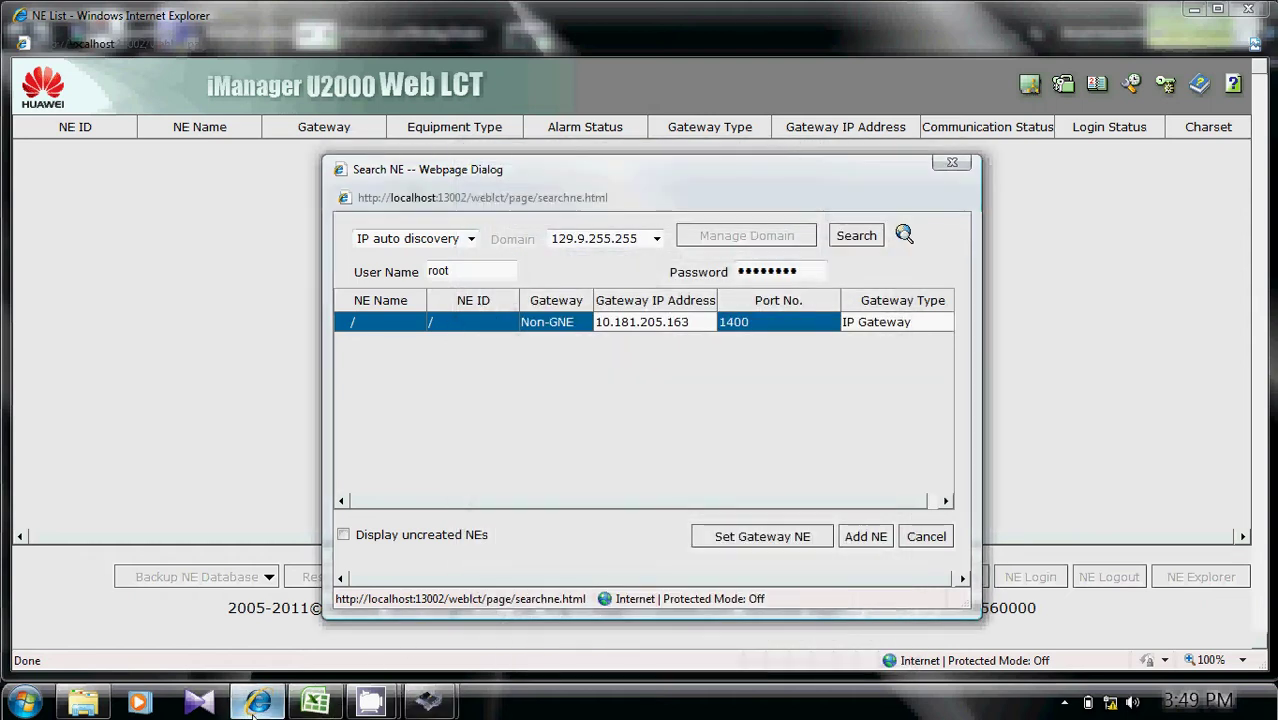
pyautogui.moveTo(430, 703)
pyautogui.click(510, 615)
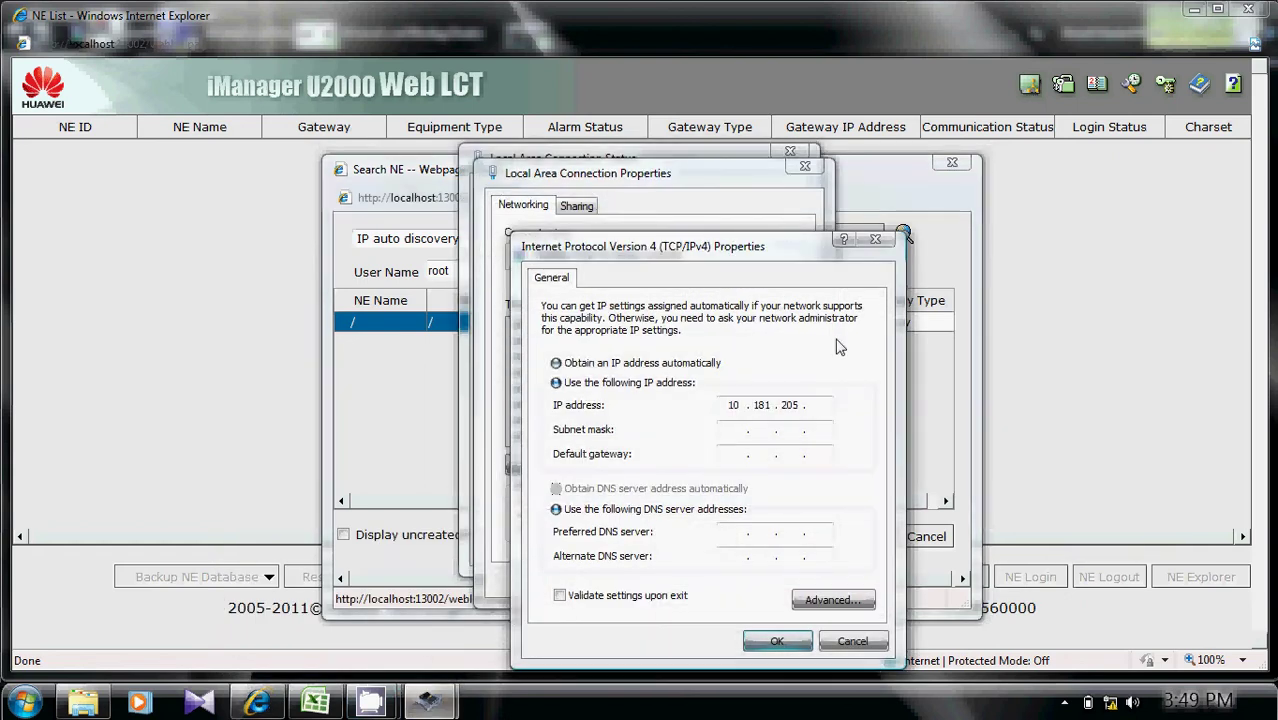
pyautogui.write('169')
pyautogui.press('Tab')
pyautogui.click(777, 643)
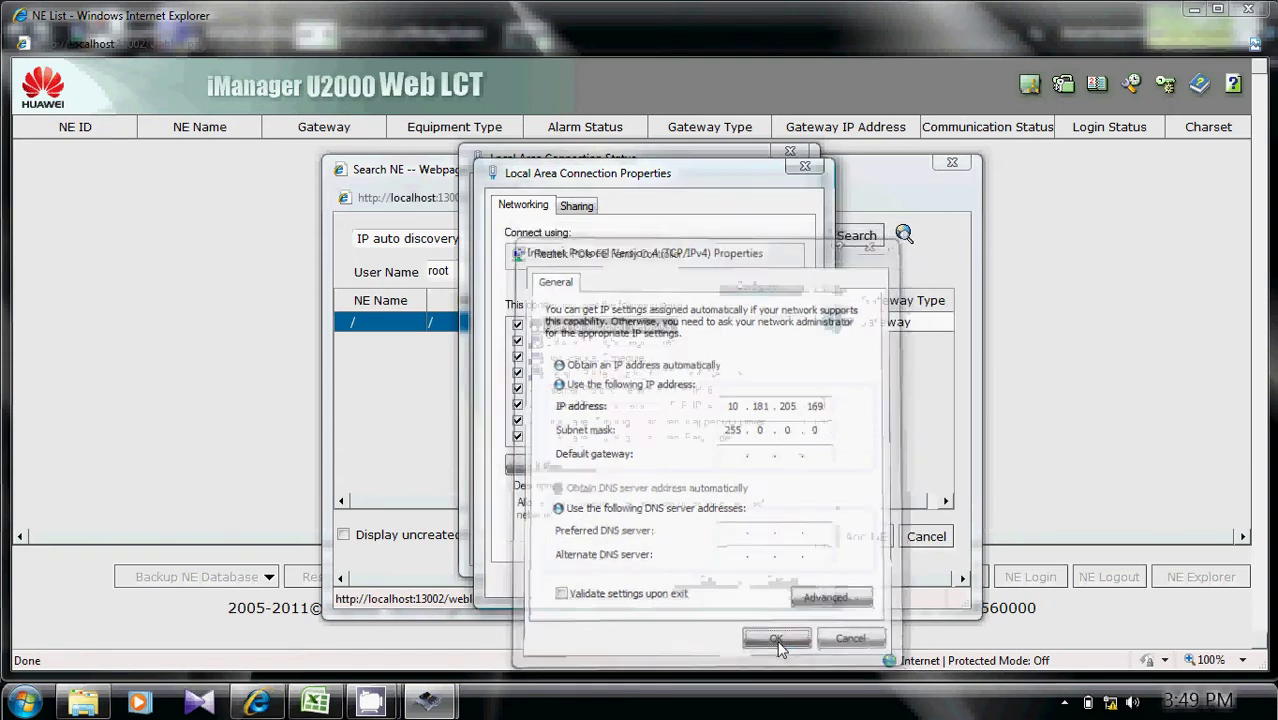
# Add the found gateway NE 10.181.205.163 as a home/work network, then bring up NE Login.
pyautogui.click(706, 580)
pyautogui.click(762, 549)
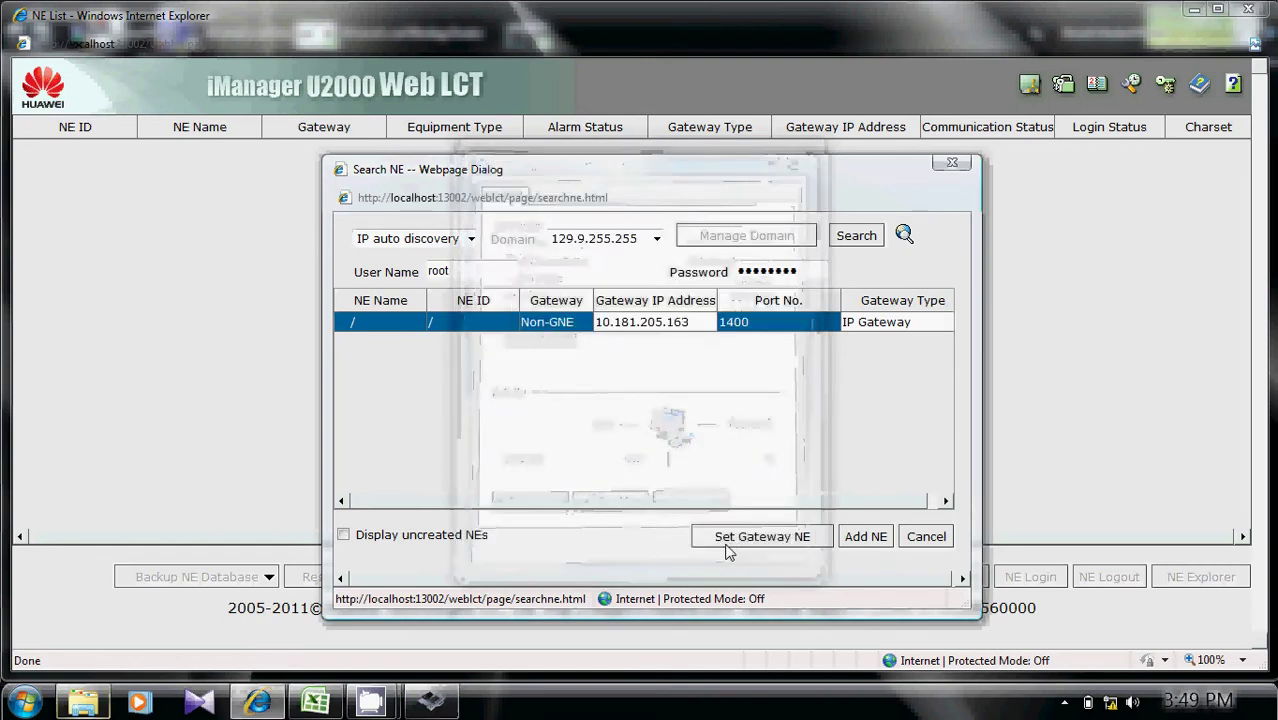
pyautogui.click(862, 536)
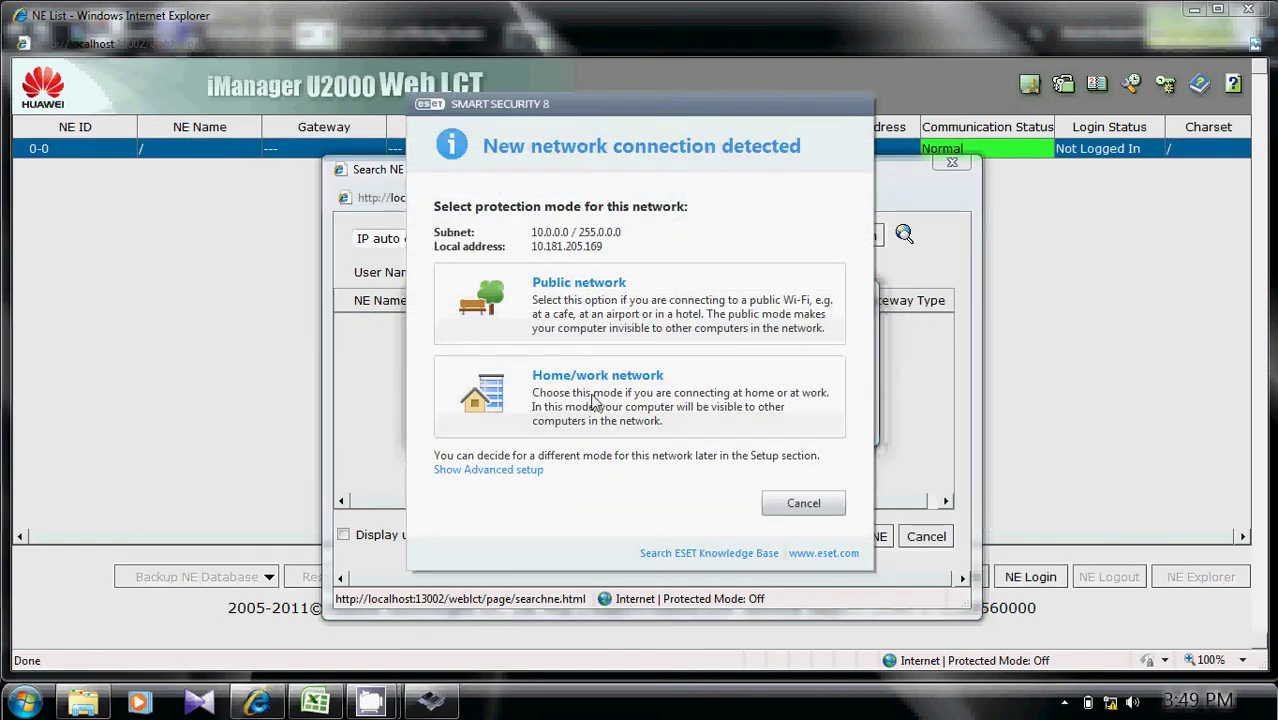
pyautogui.click(697, 414)
pyautogui.click(817, 413)
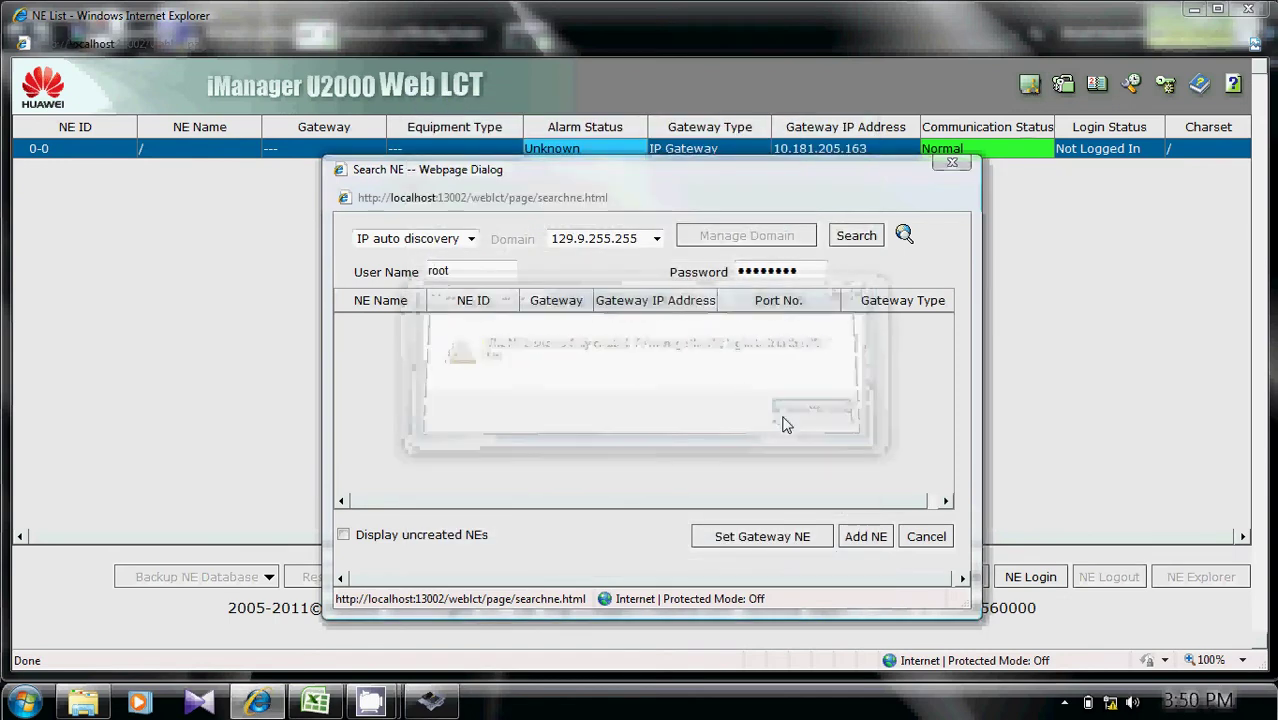
pyautogui.click(927, 538)
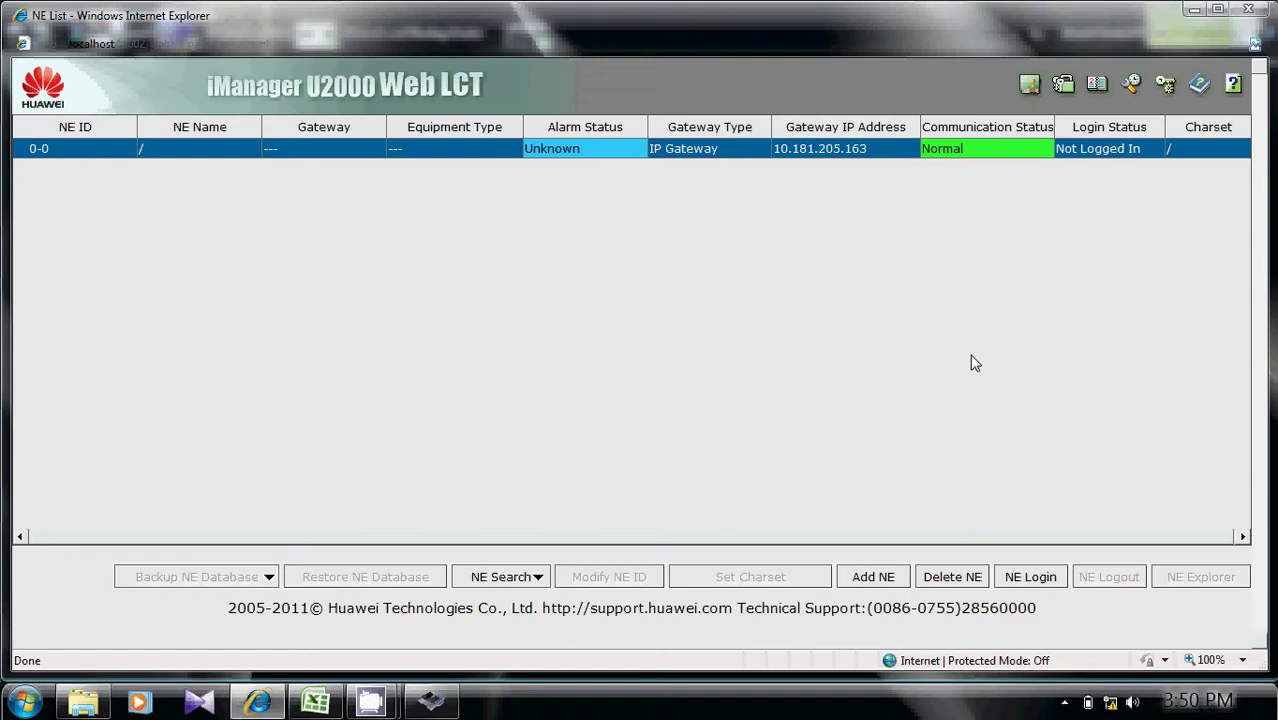
pyautogui.click(1041, 574)
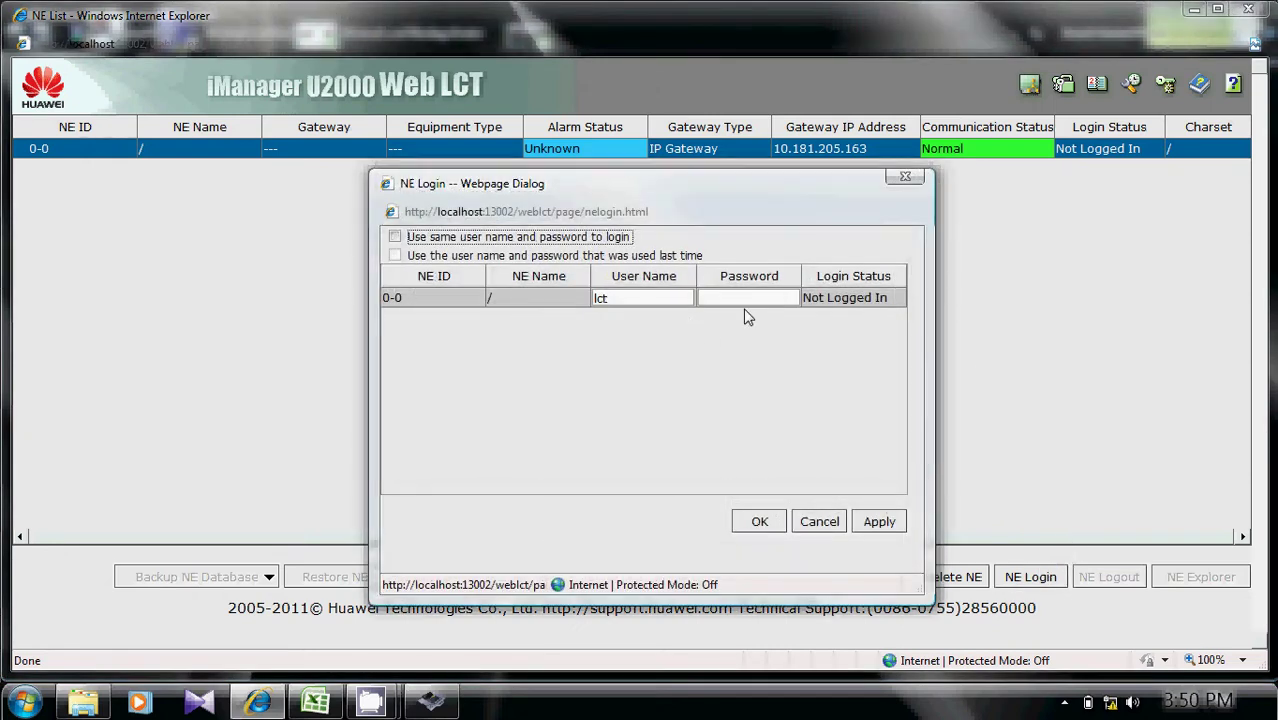
# Log in to NE NOMDP1-NOSMP1 as user lct with the NE password.
pyautogui.click(743, 295)
pyautogui.write('lct')
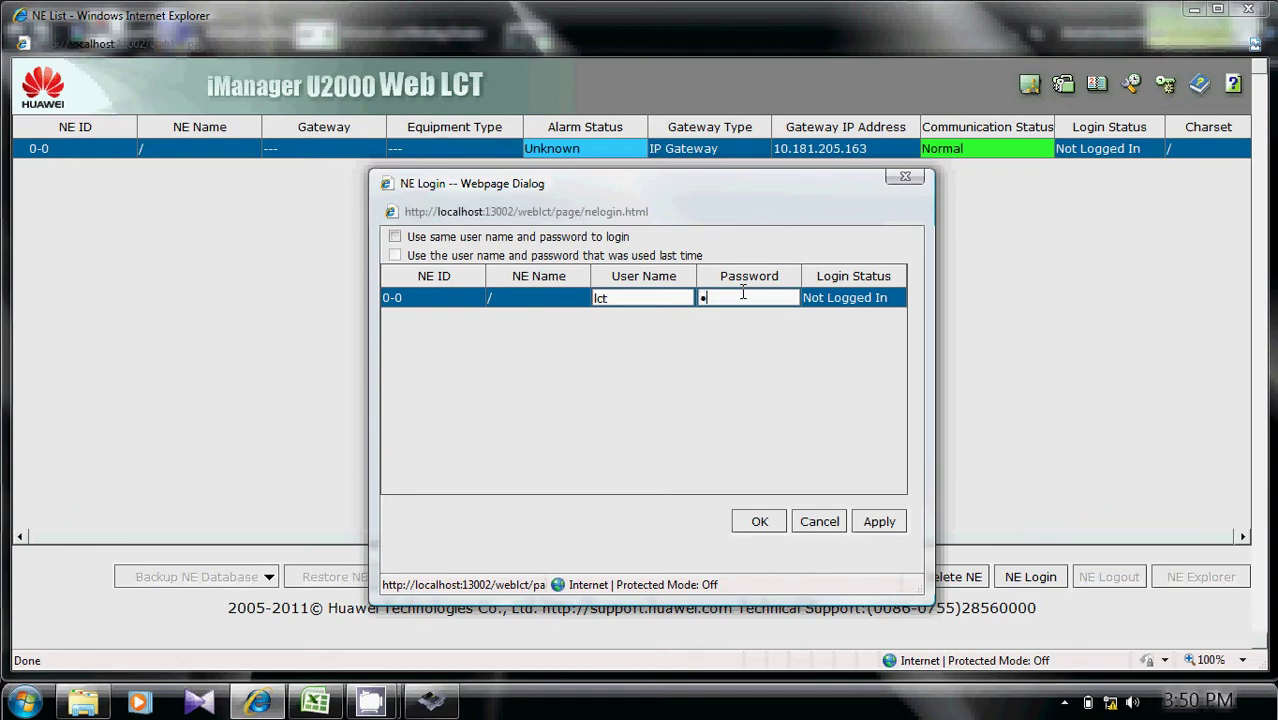
pyautogui.write('sword')
pyautogui.click(740, 527)
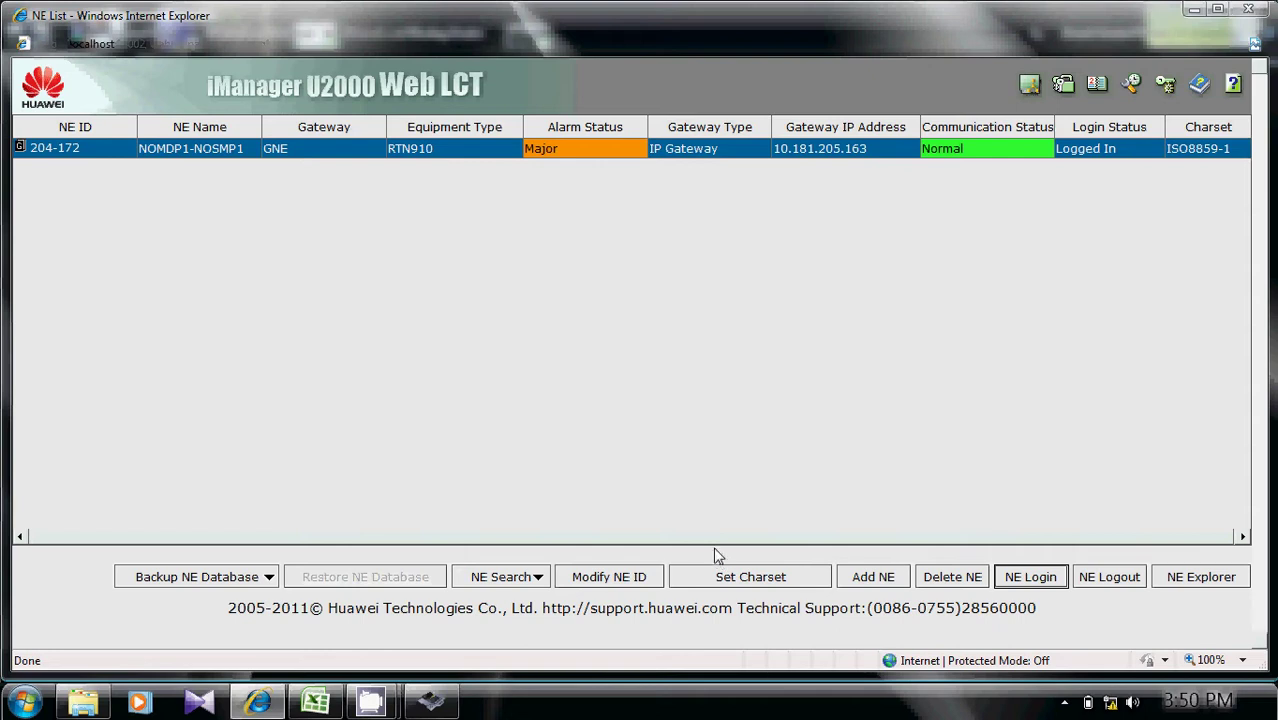
# Open the NE Explorer for NOMDP1-NOSMP1 in a maximized window.
pyautogui.click(1206, 578)
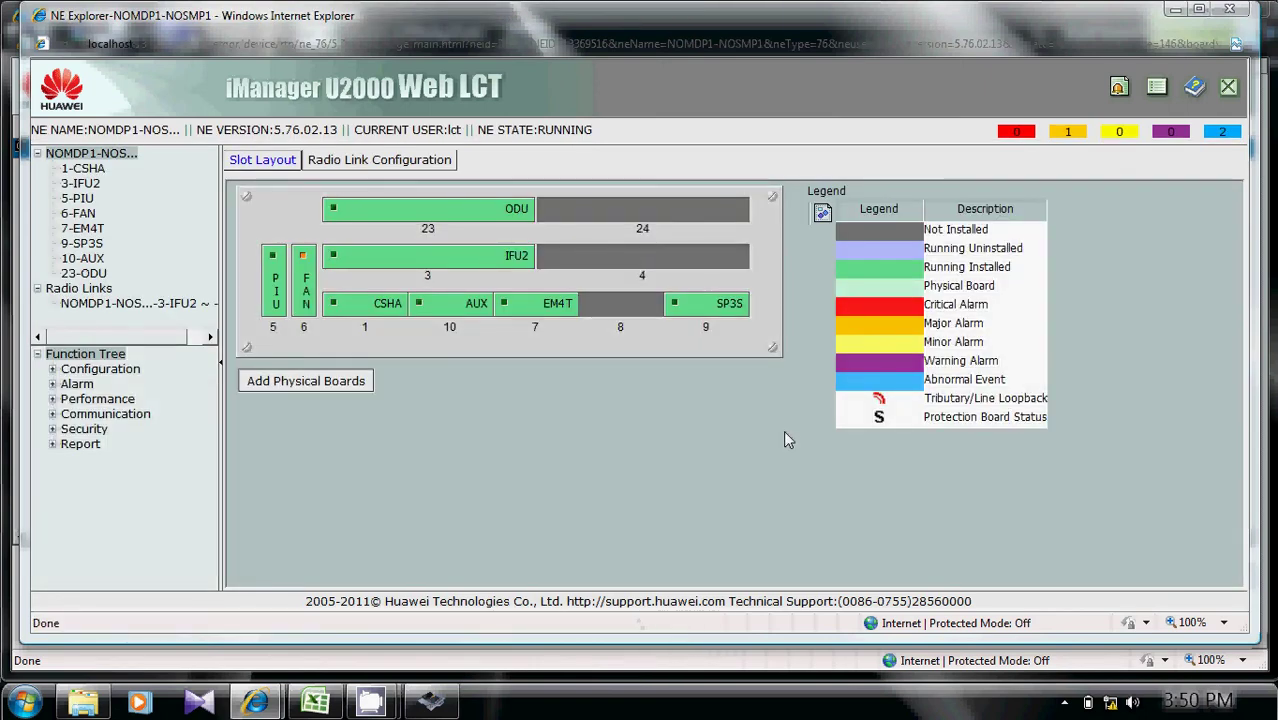
pyautogui.click(1199, 9)
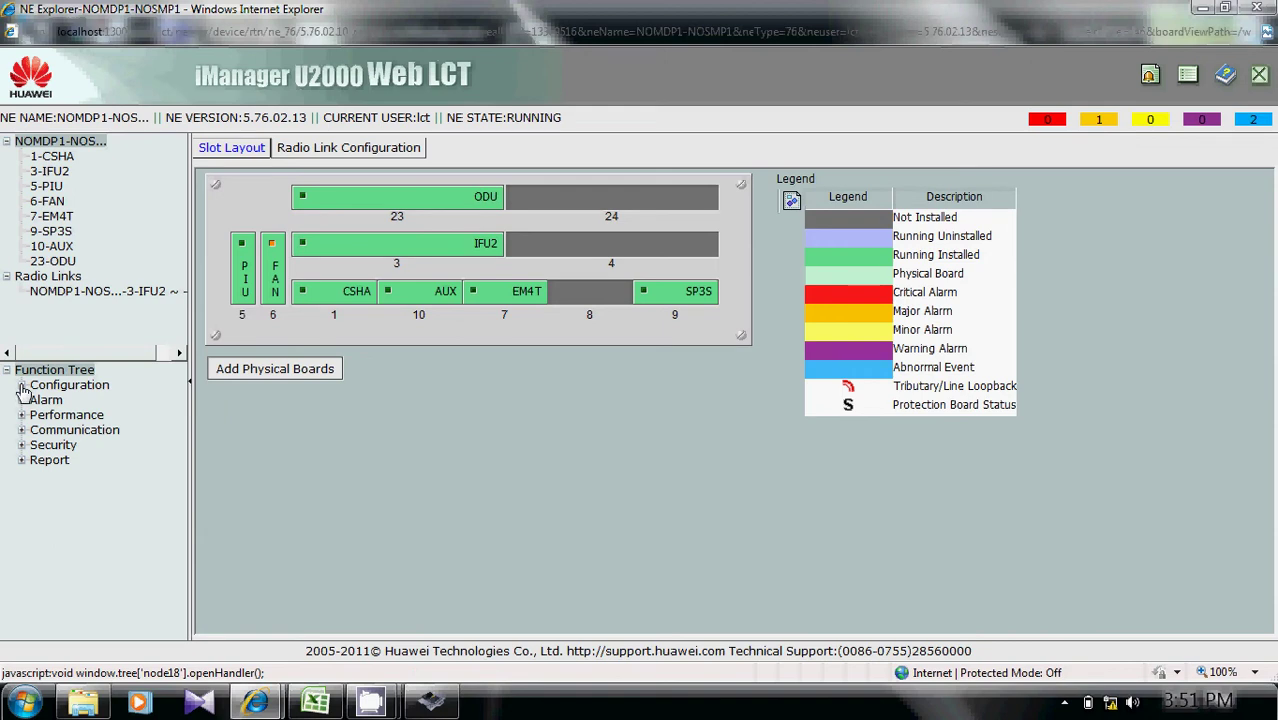
# Go to Configuration > Ethernet Service Management > E-LAN Service and start a new E-LAN.
pyautogui.click(22, 388)
pyautogui.moveTo(176, 434); pyautogui.dragTo(183, 558)
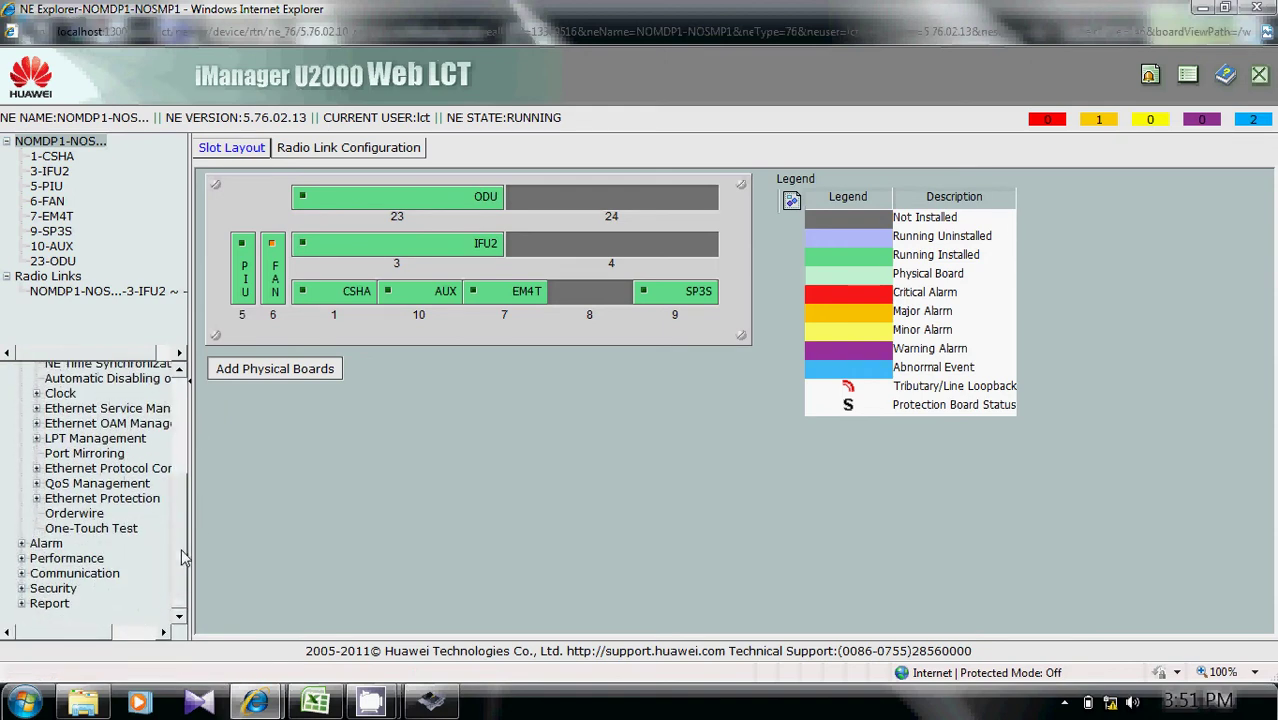
pyautogui.click(36, 408)
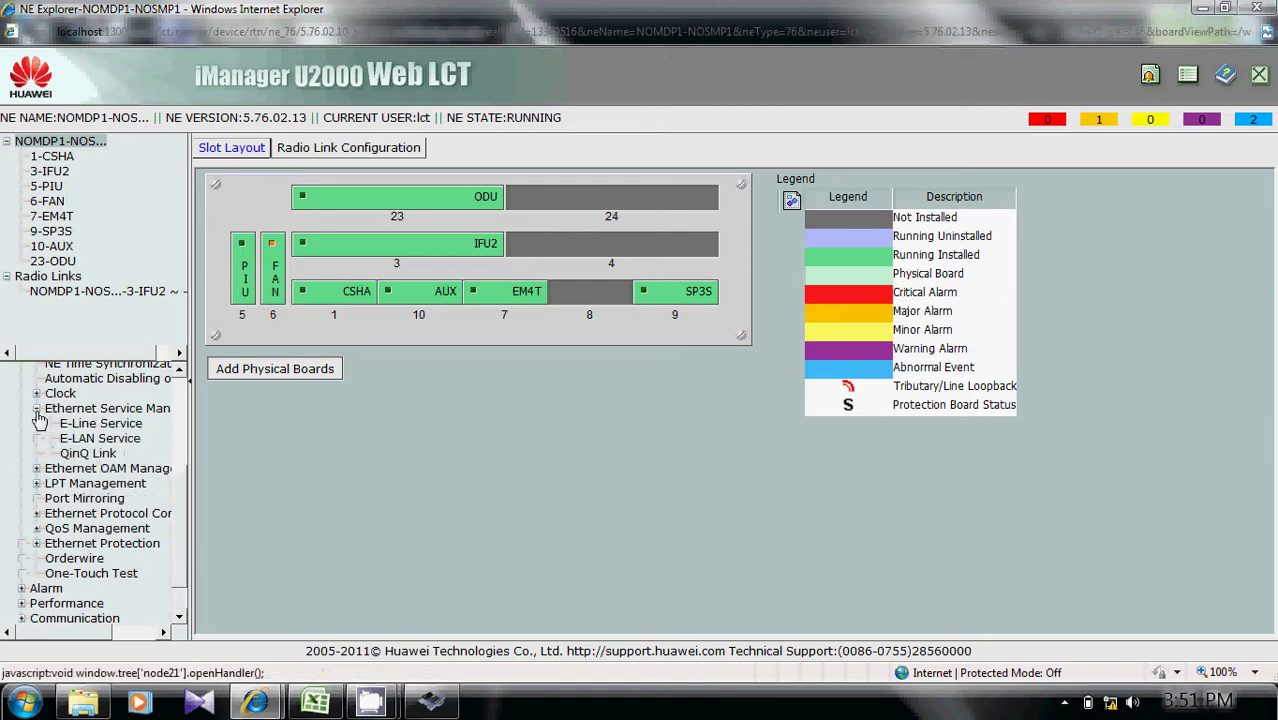
pyautogui.click(100, 439)
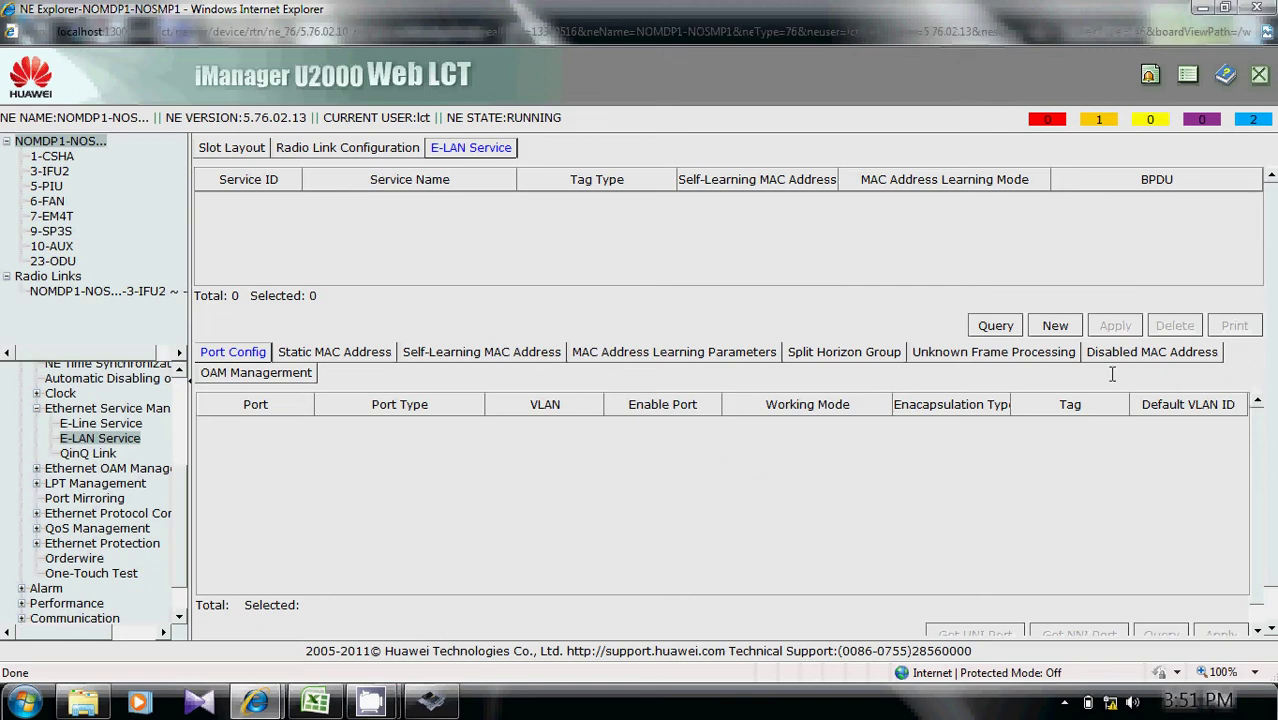
pyautogui.click(1055, 326)
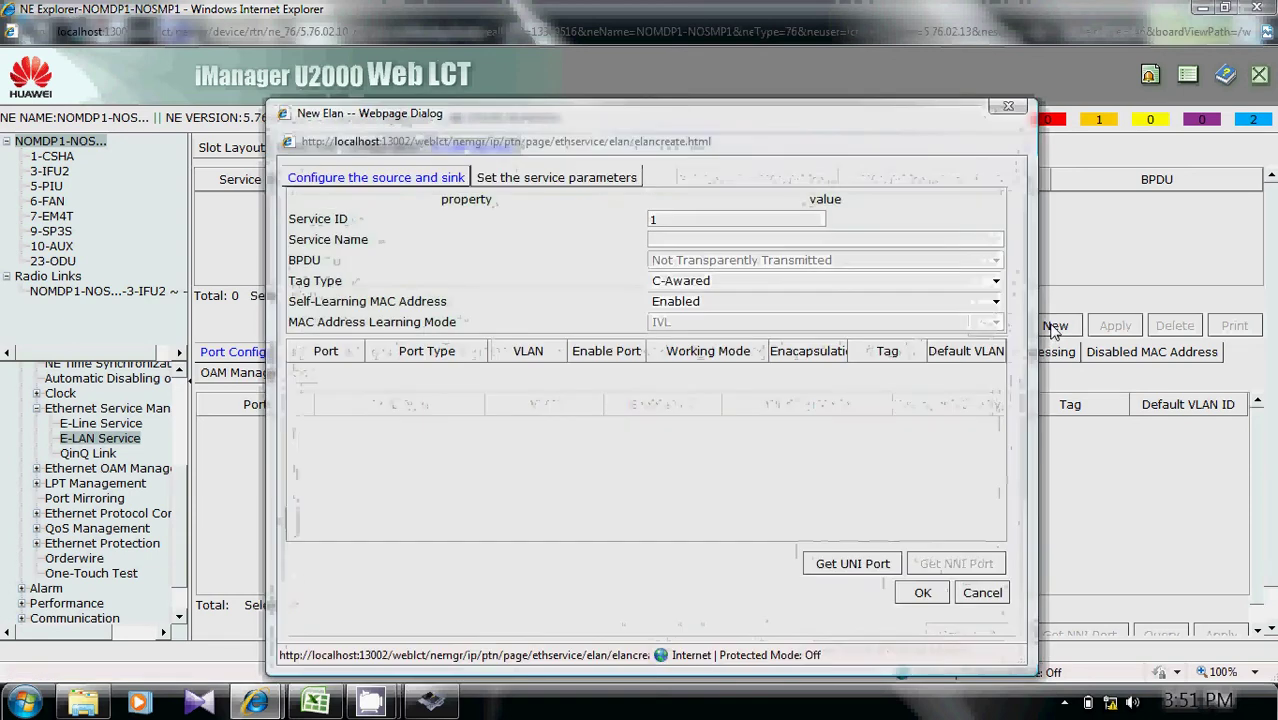
# Enter NOMDP_2G_PLD as the E-LAN service name, leaving service ID 1.
pyautogui.click(721, 239)
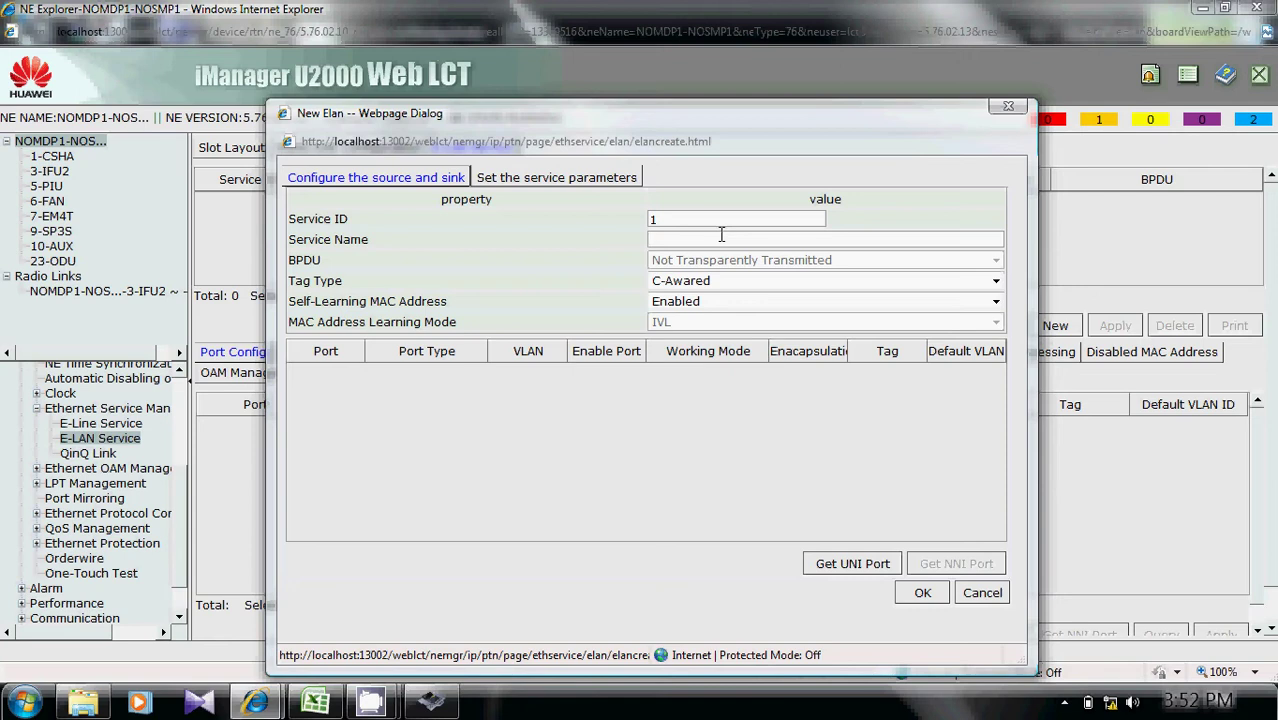
pyautogui.write('NOMDP_')
pyautogui.write('2G_PLD')
# Select 7-EM4T-1(PORT-1) and 7-EM4T-2(PORT-2) from board 7-EM4T as UNI ports.
pyautogui.click(878, 566)
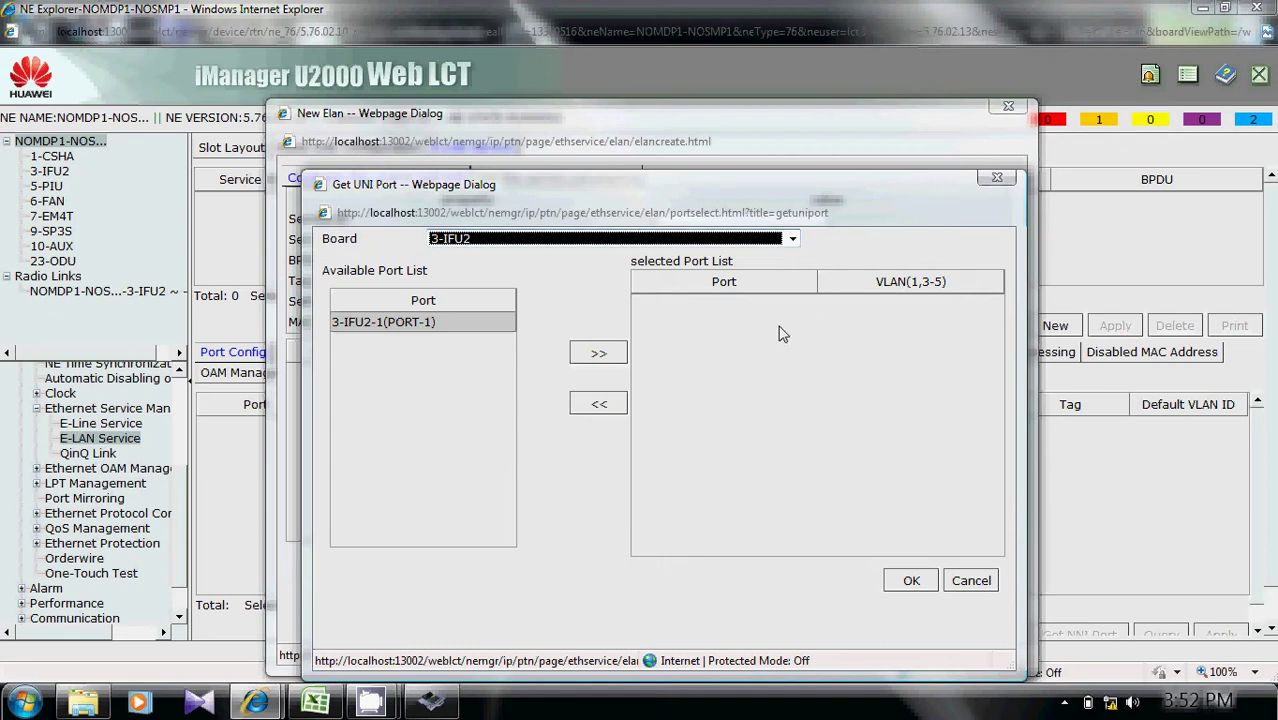
pyautogui.click(792, 239)
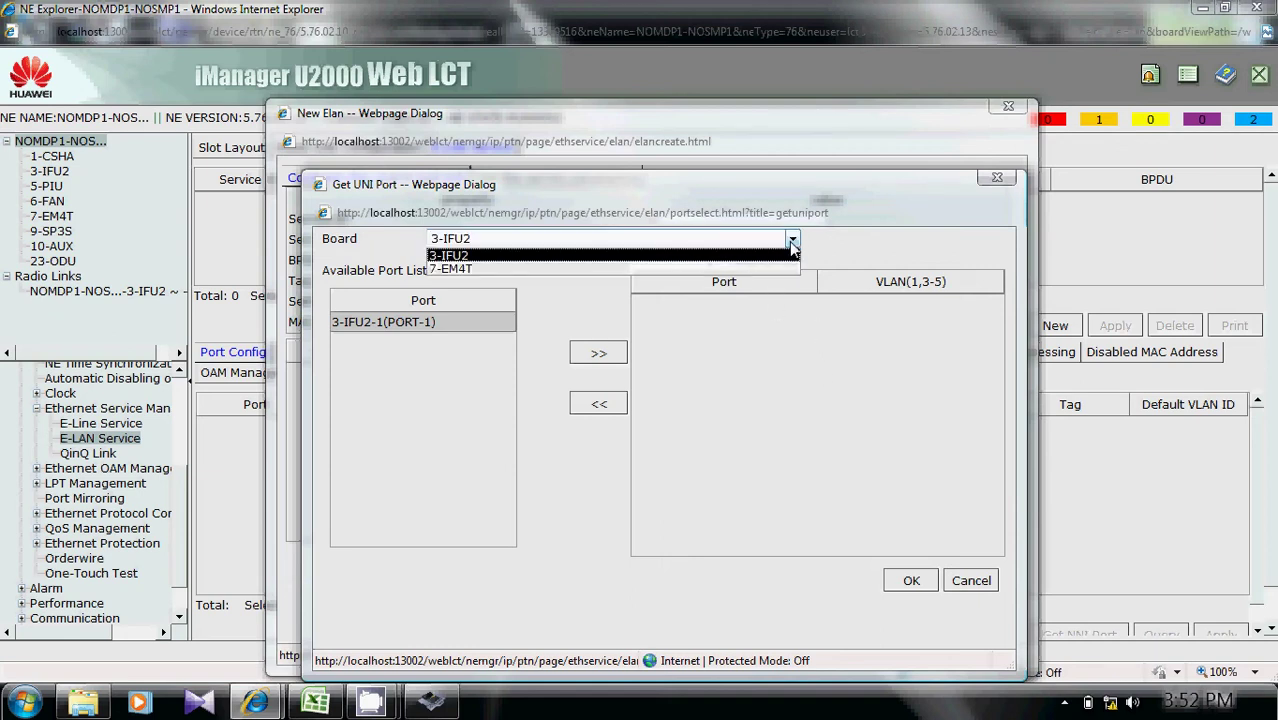
pyautogui.click(650, 270)
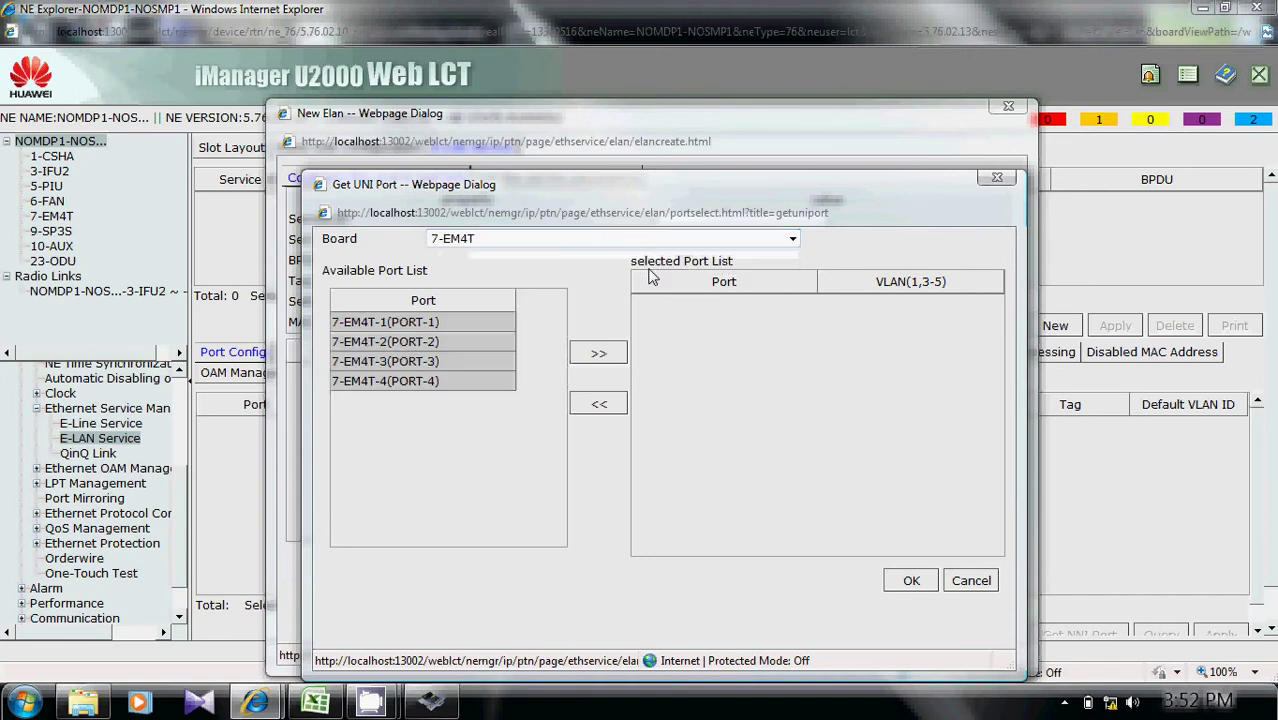
pyautogui.click(436, 322)
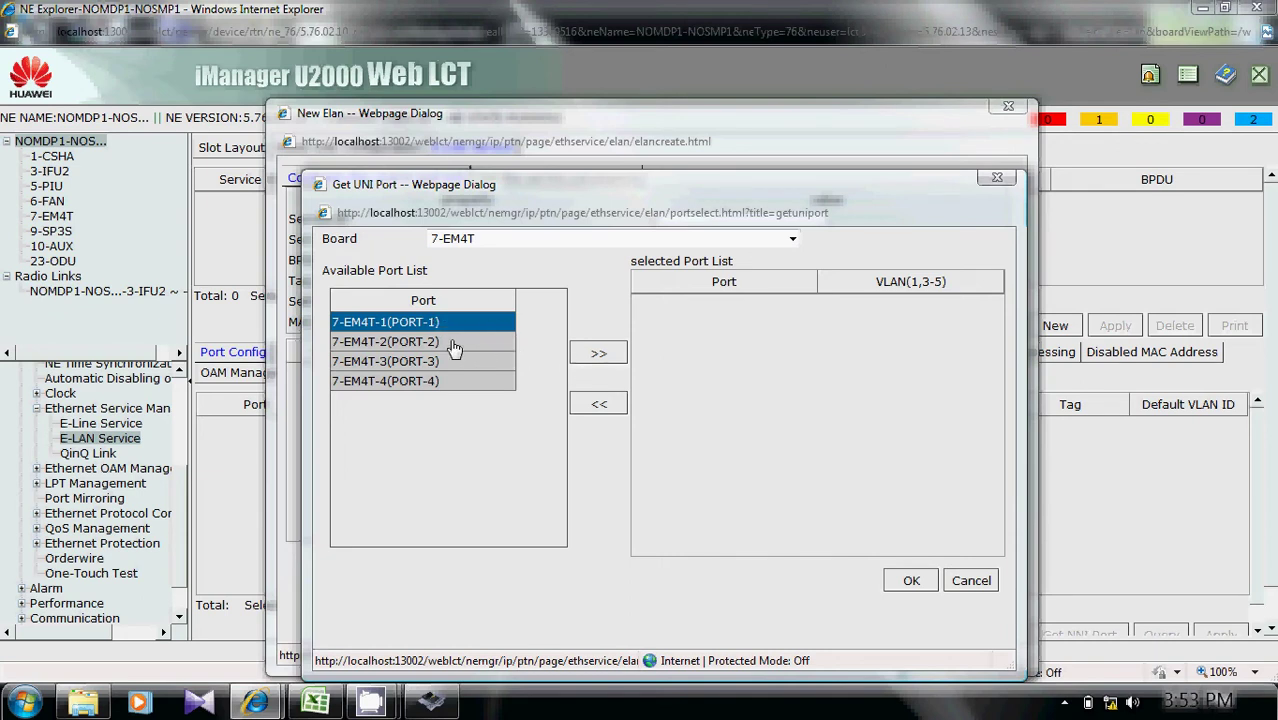
pyautogui.click(598, 354)
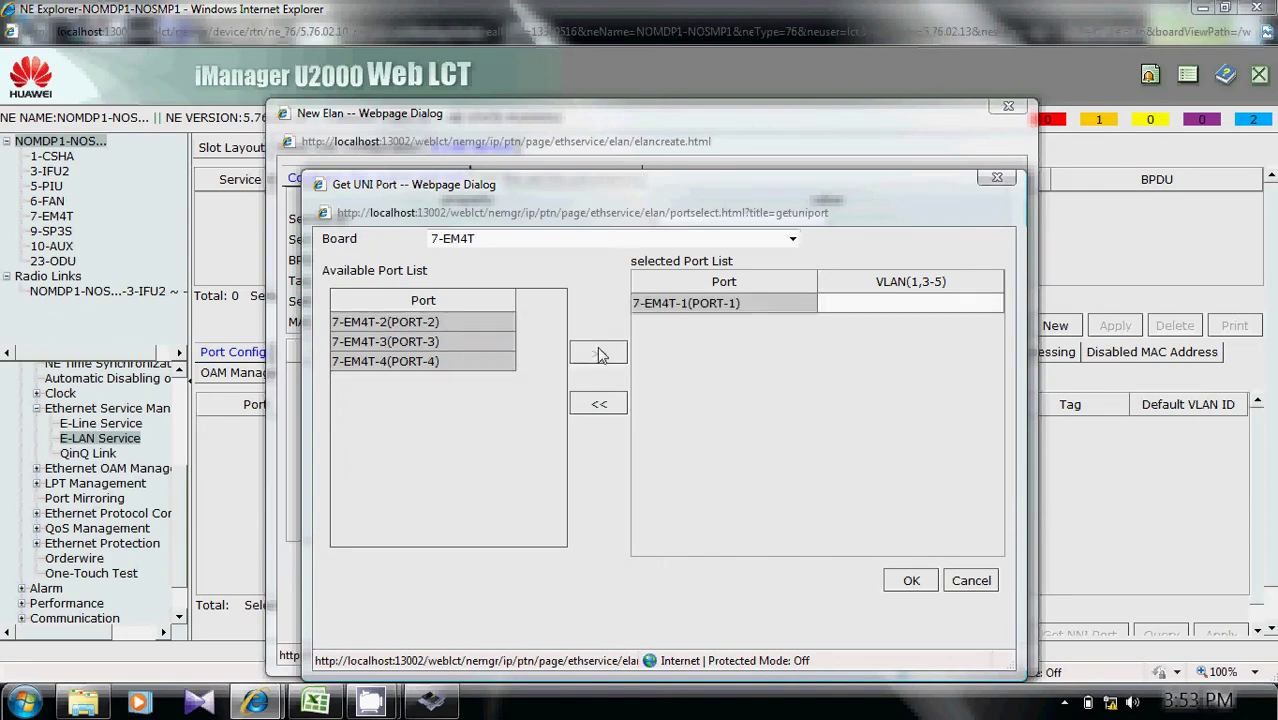
pyautogui.click(460, 324)
pyautogui.click(597, 354)
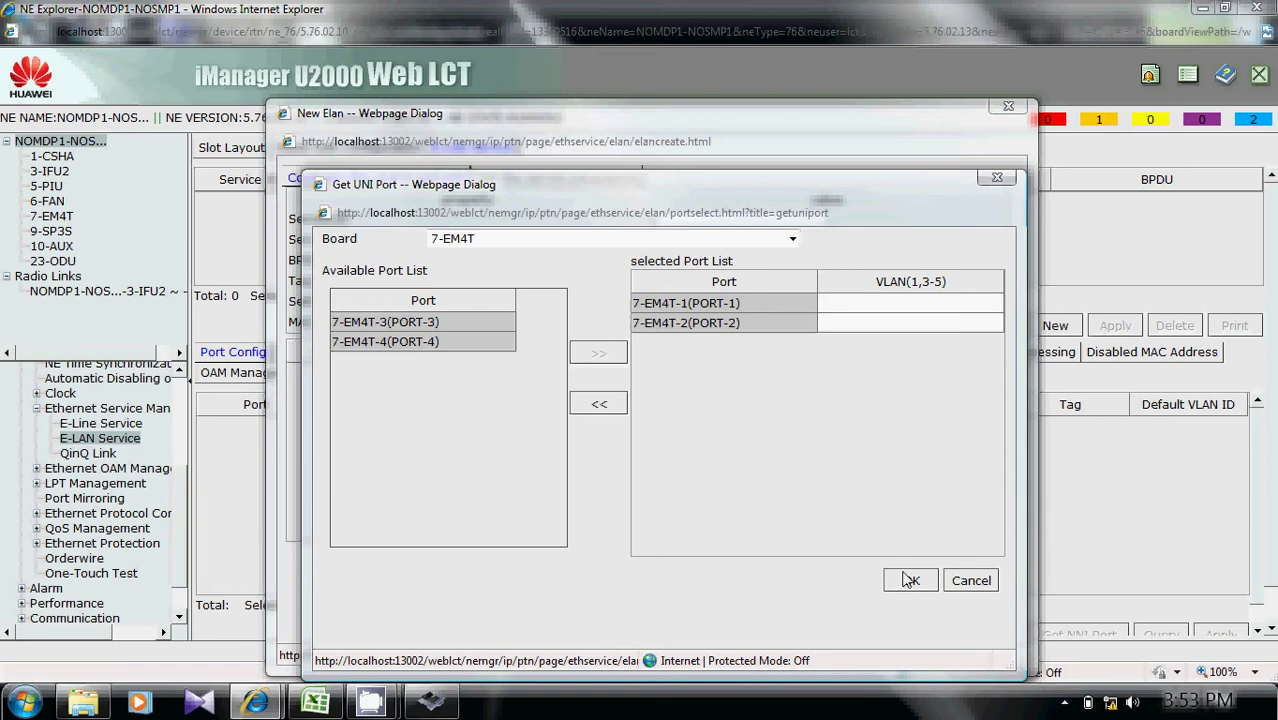
pyautogui.click(876, 304)
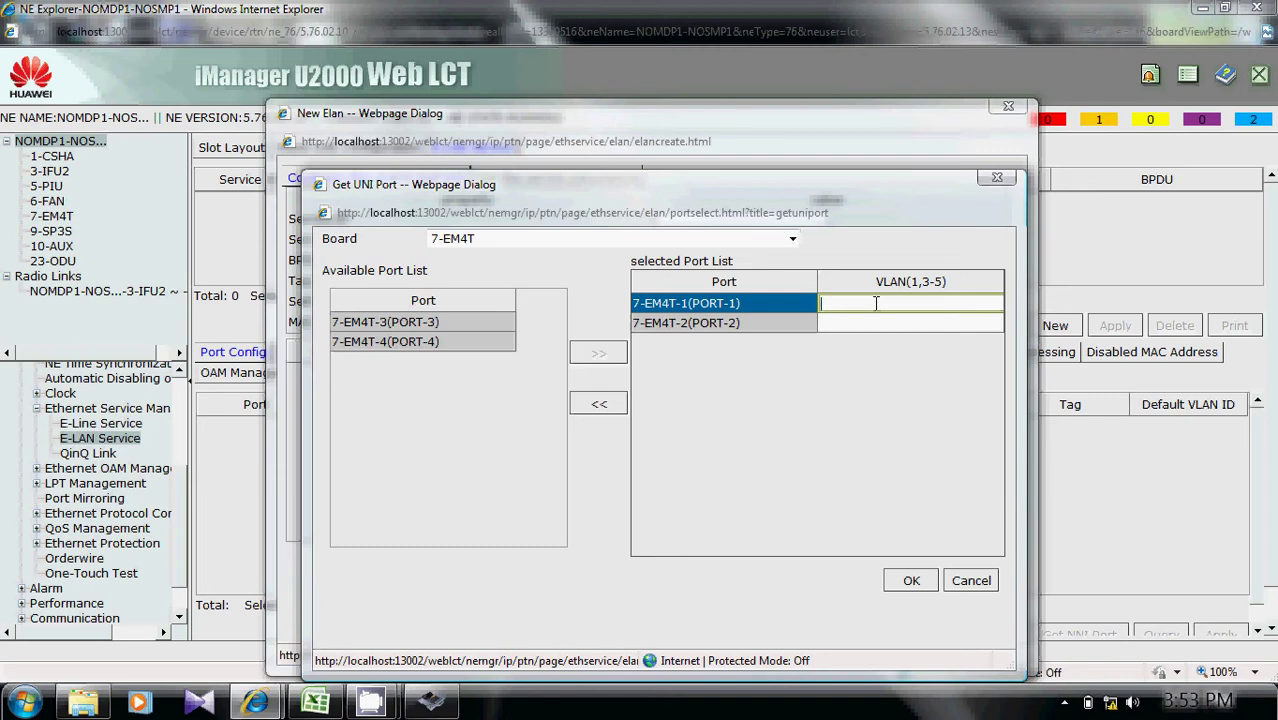
# Assign VLANs 123,124,125,326 to PORT-1 and 123,124,125 to PORT-2, then confirm.
pyautogui.write('123,124,125')
pyautogui.write(',326')
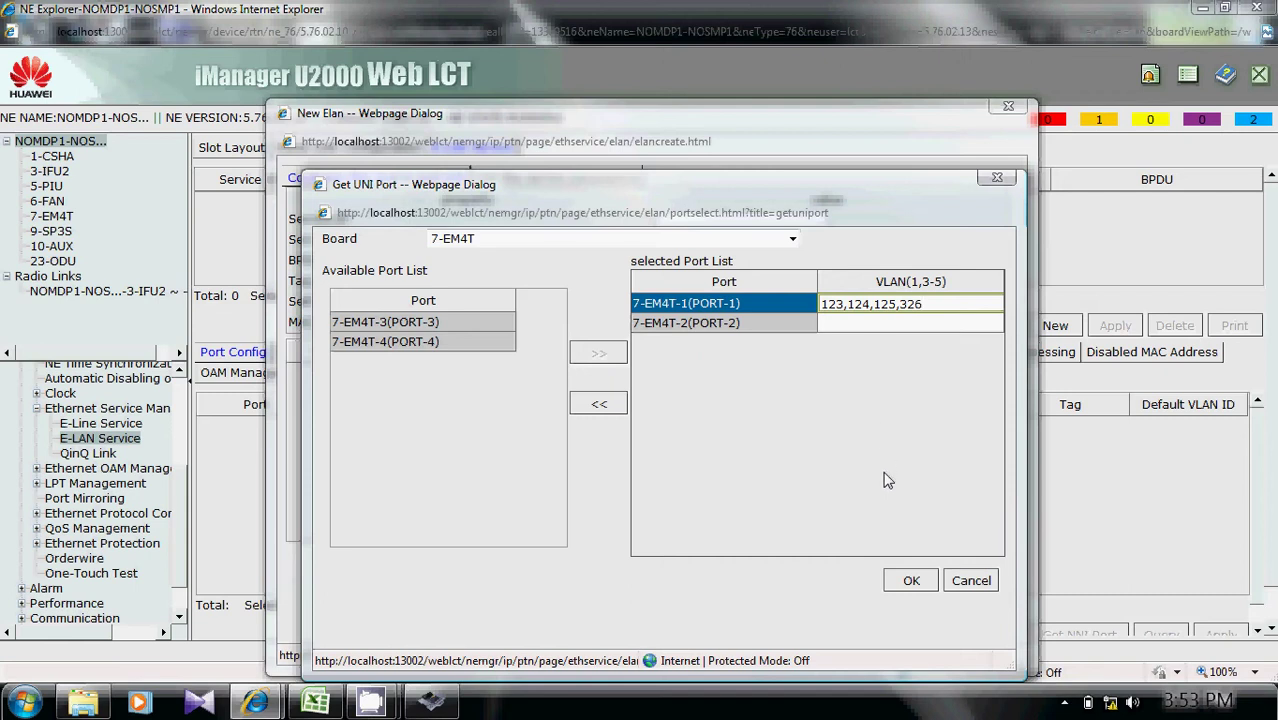
pyautogui.click(851, 324)
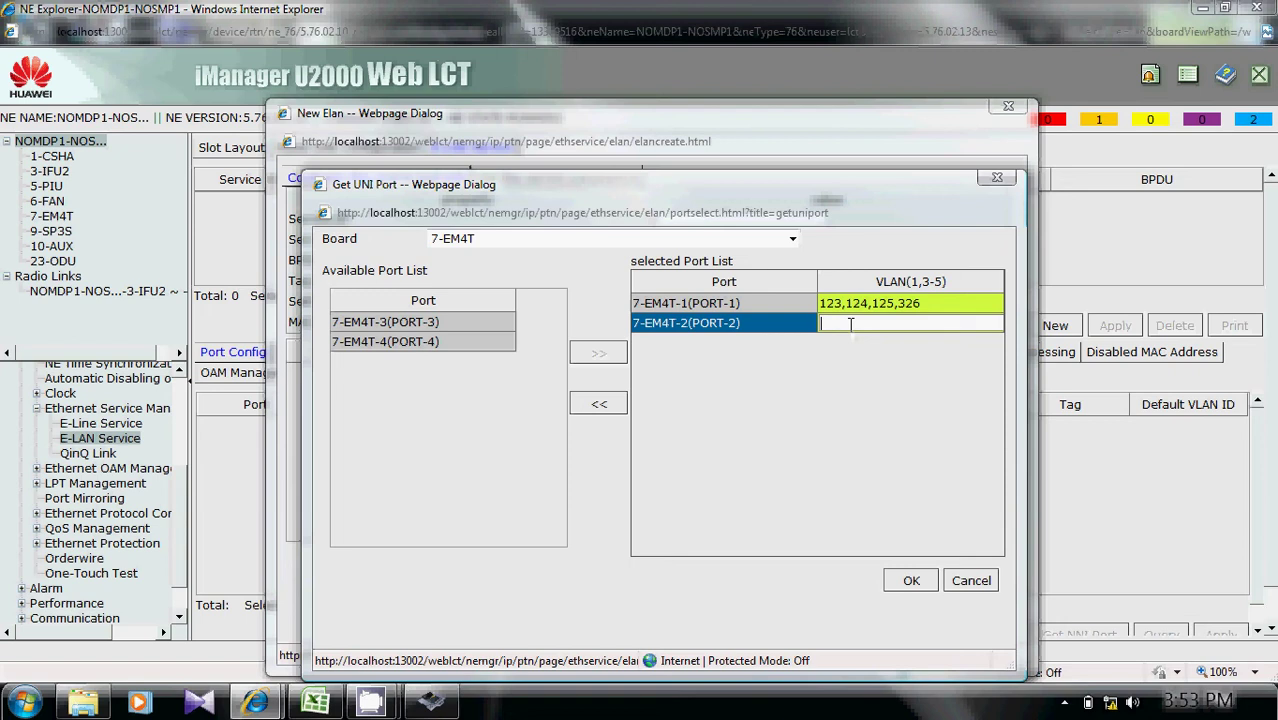
pyautogui.write('123,124,125')
pyautogui.click(910, 581)
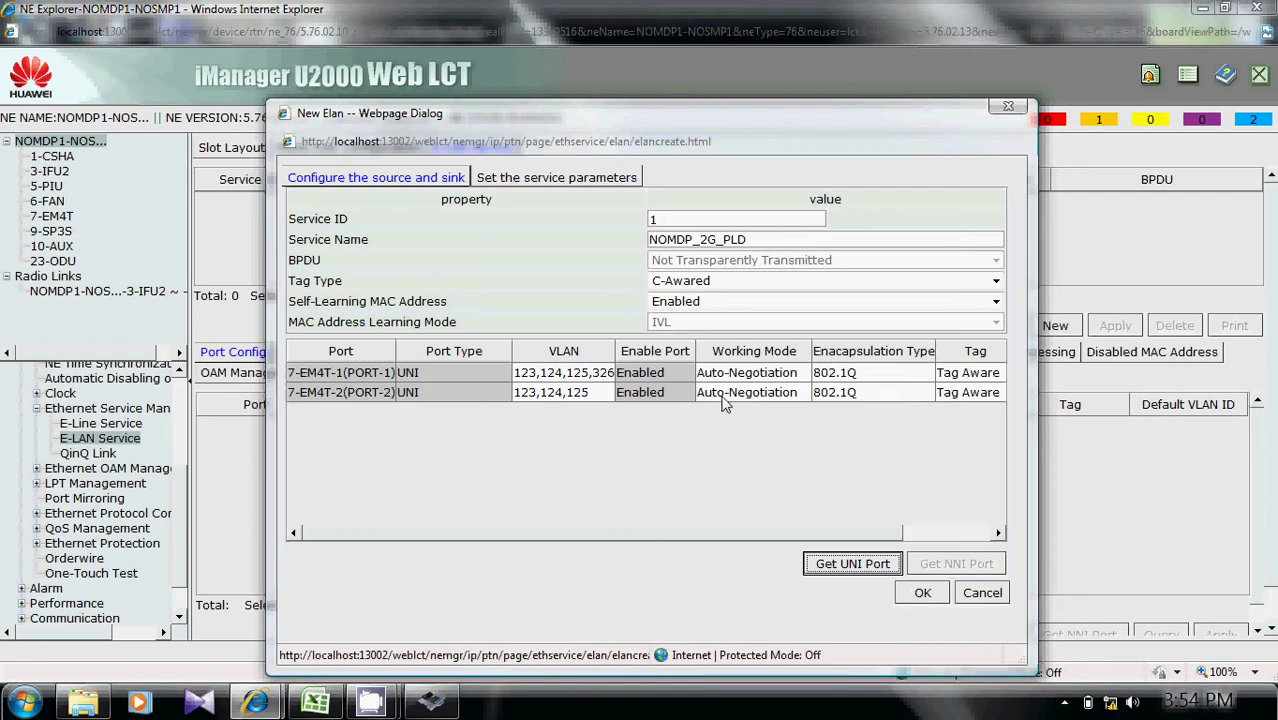
# Drag the VLAN column border in the New Elan port table wider.
pyautogui.moveTo(614, 345); pyautogui.dragTo(622, 343)
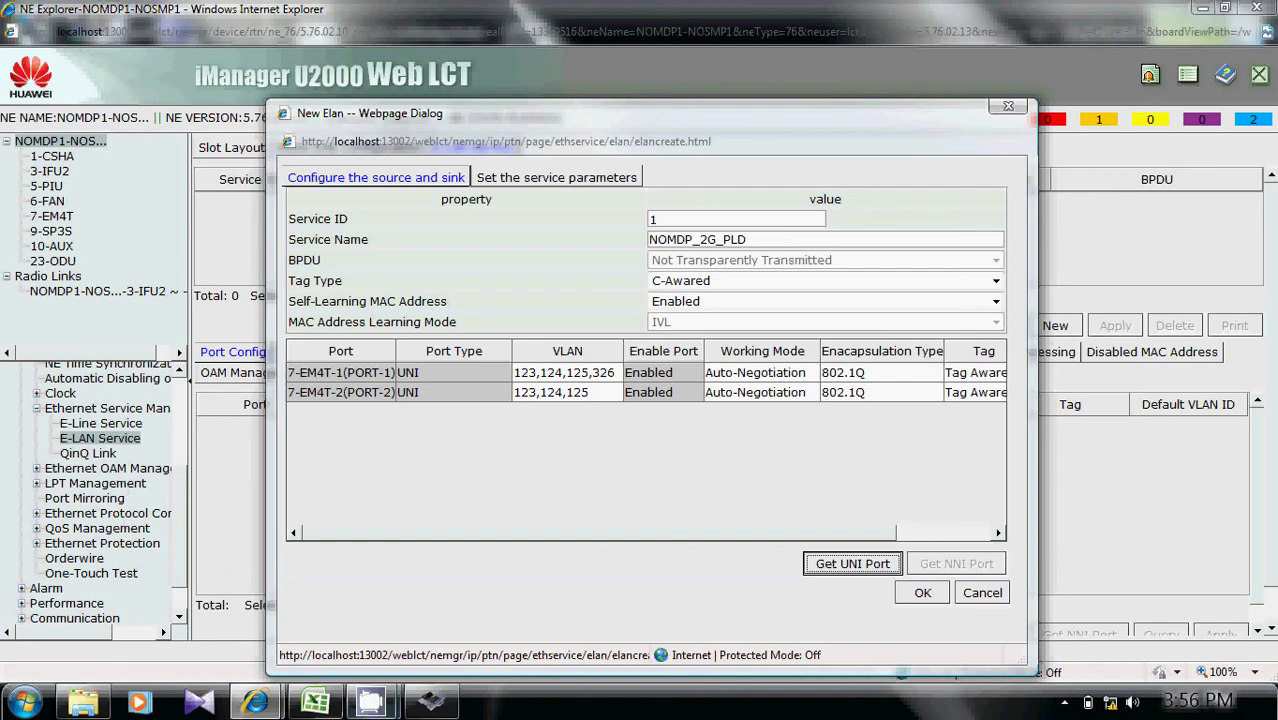
# Confirm the New Elan dialog to create service NOMDP_2G_PLD.
pyautogui.click(924, 596)
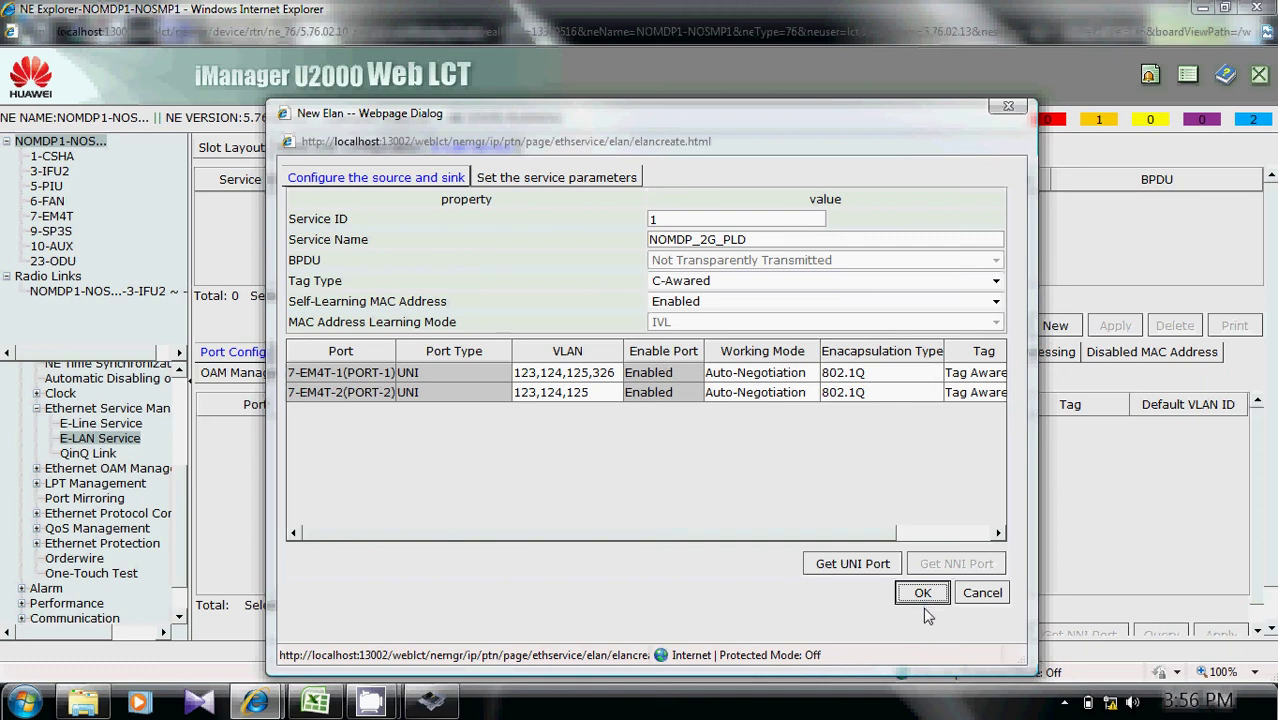
pyautogui.click(924, 600)
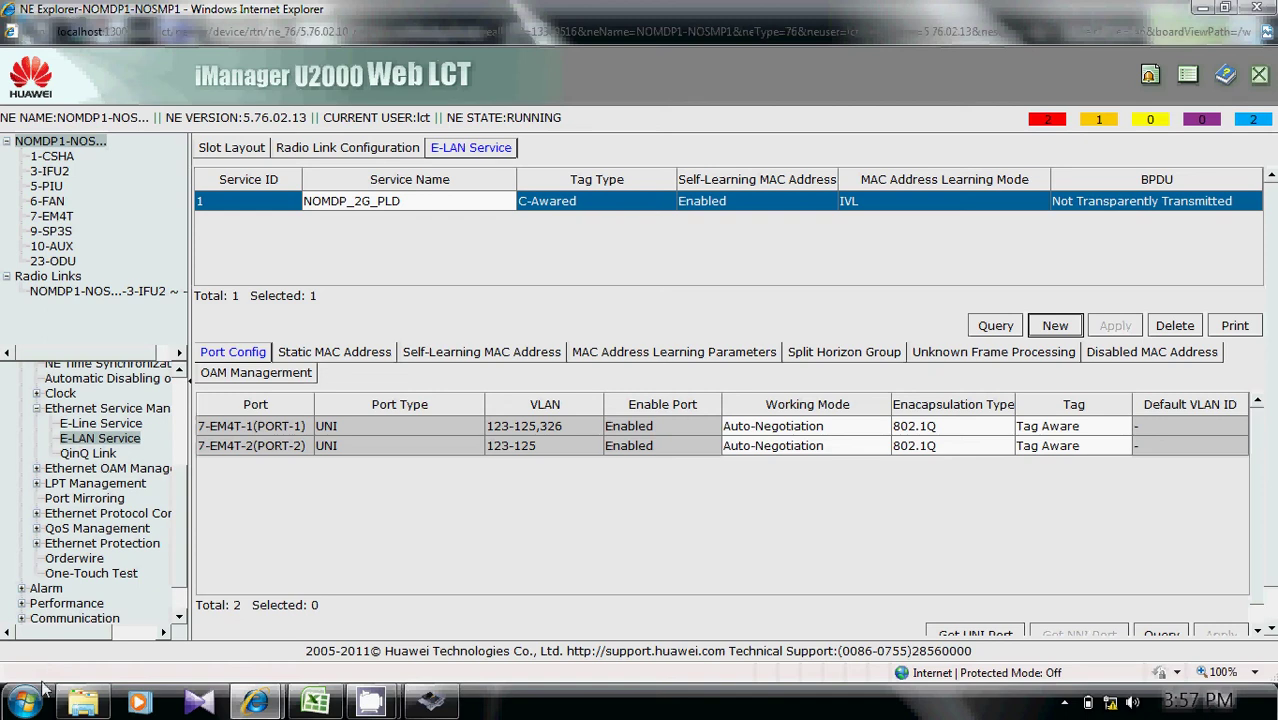
# Leave the E-LAN service list and select board 7-EM4T in the NE tree.
pyautogui.moveTo(370, 700)
pyautogui.click(358, 660)
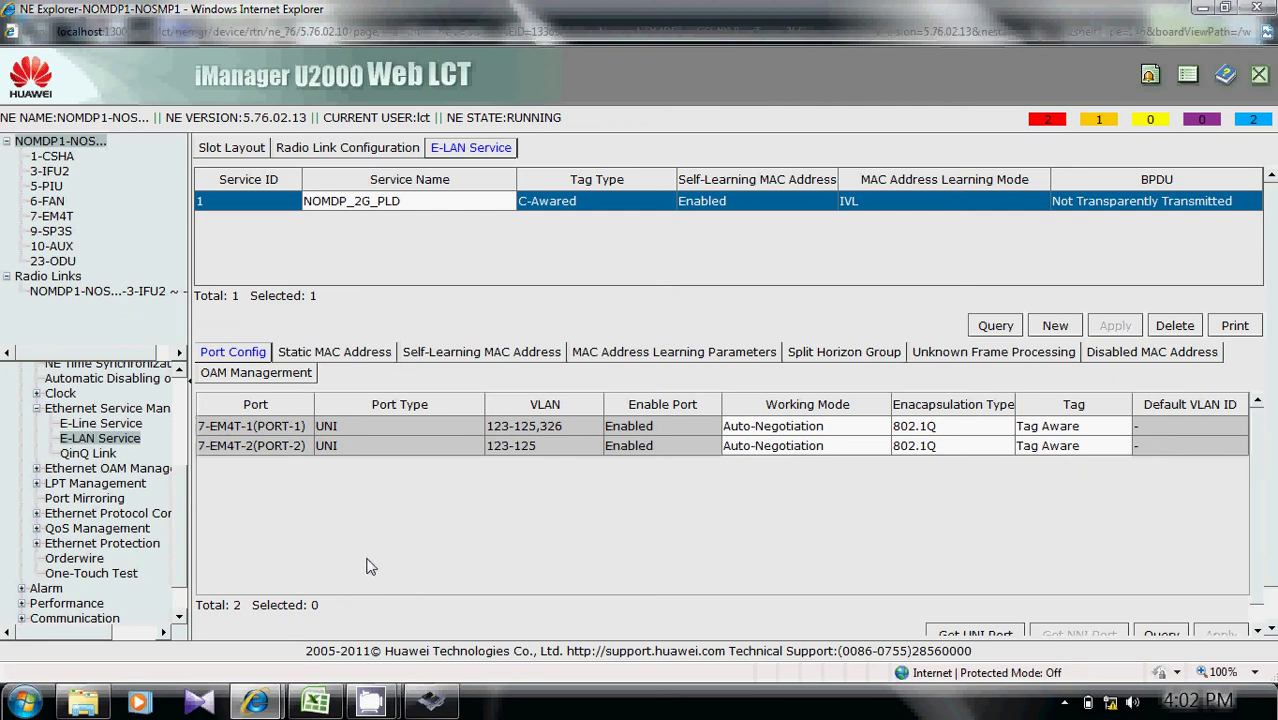
pyautogui.click(40, 219)
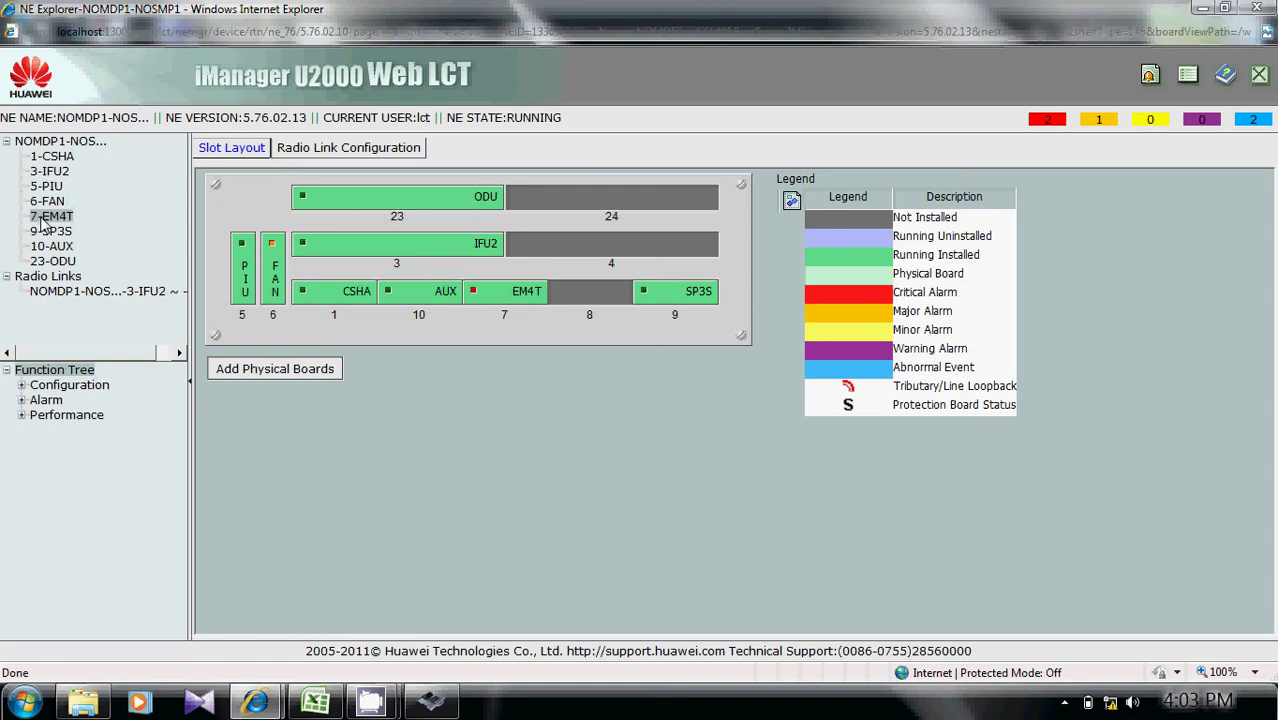
# Show the 7-EM4T Ethernet Interface page under Configuration > Interface Management.
pyautogui.click(22, 386)
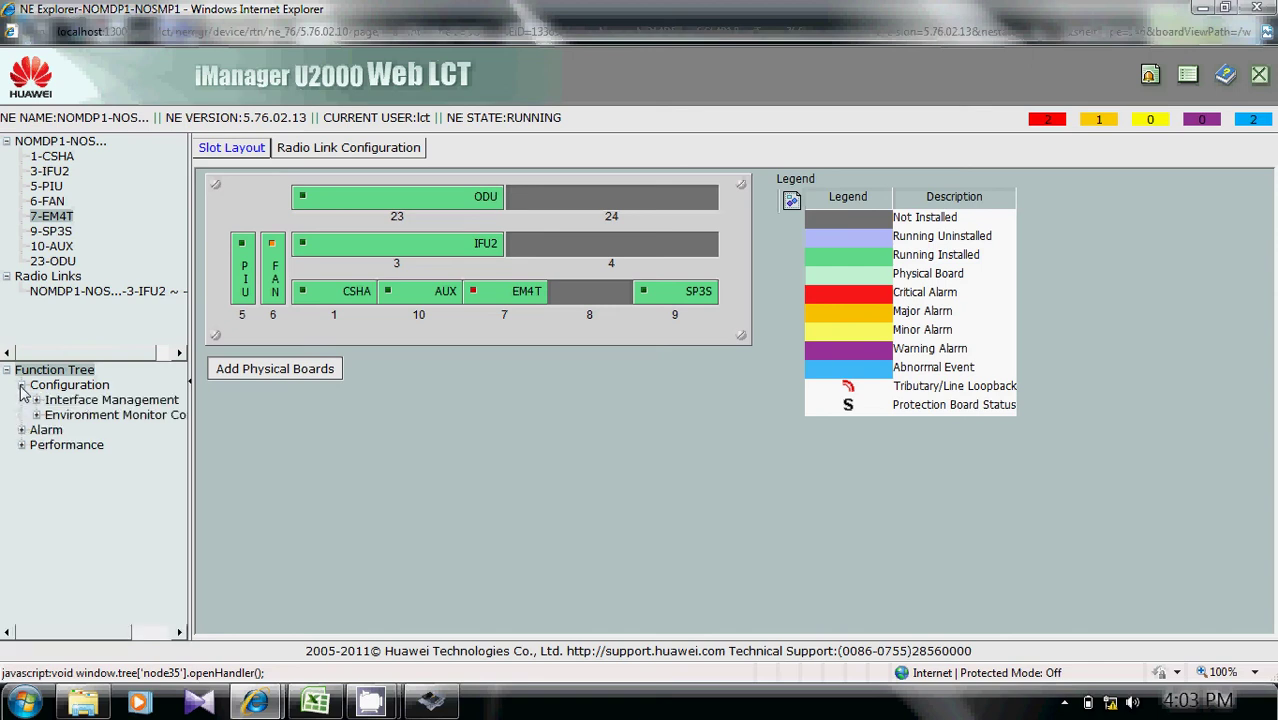
pyautogui.click(84, 402)
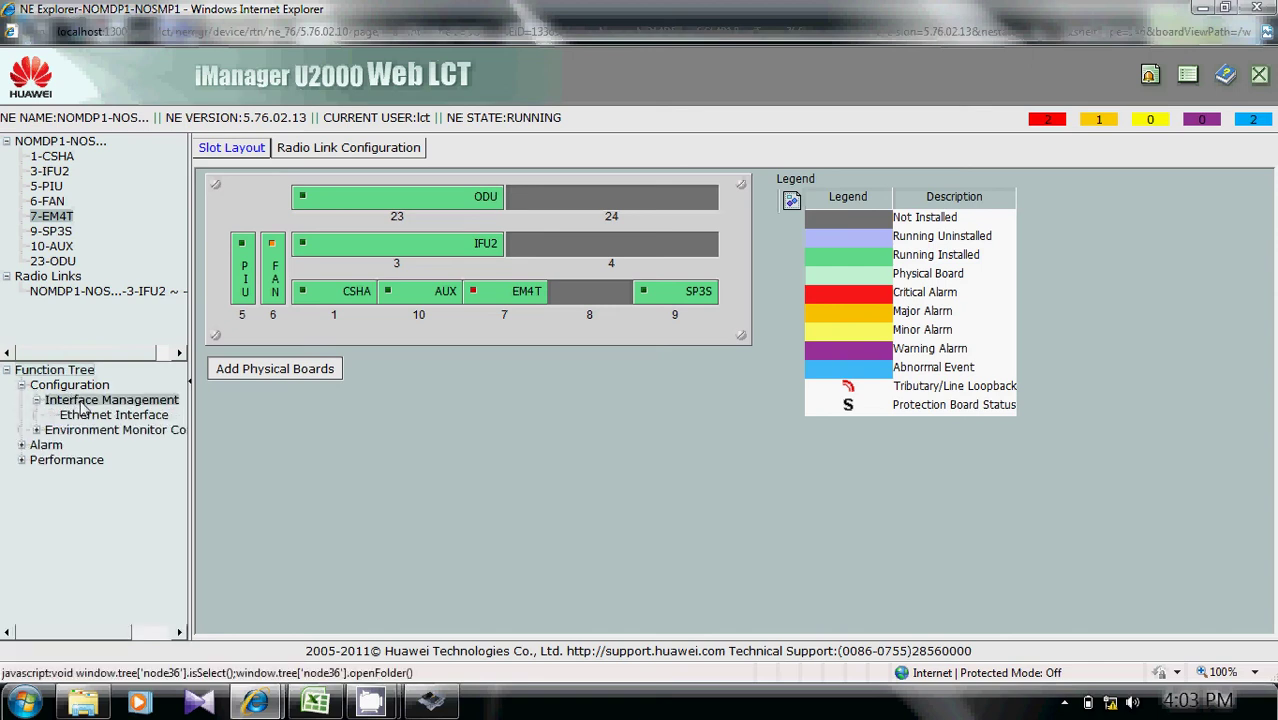
pyautogui.click(108, 418)
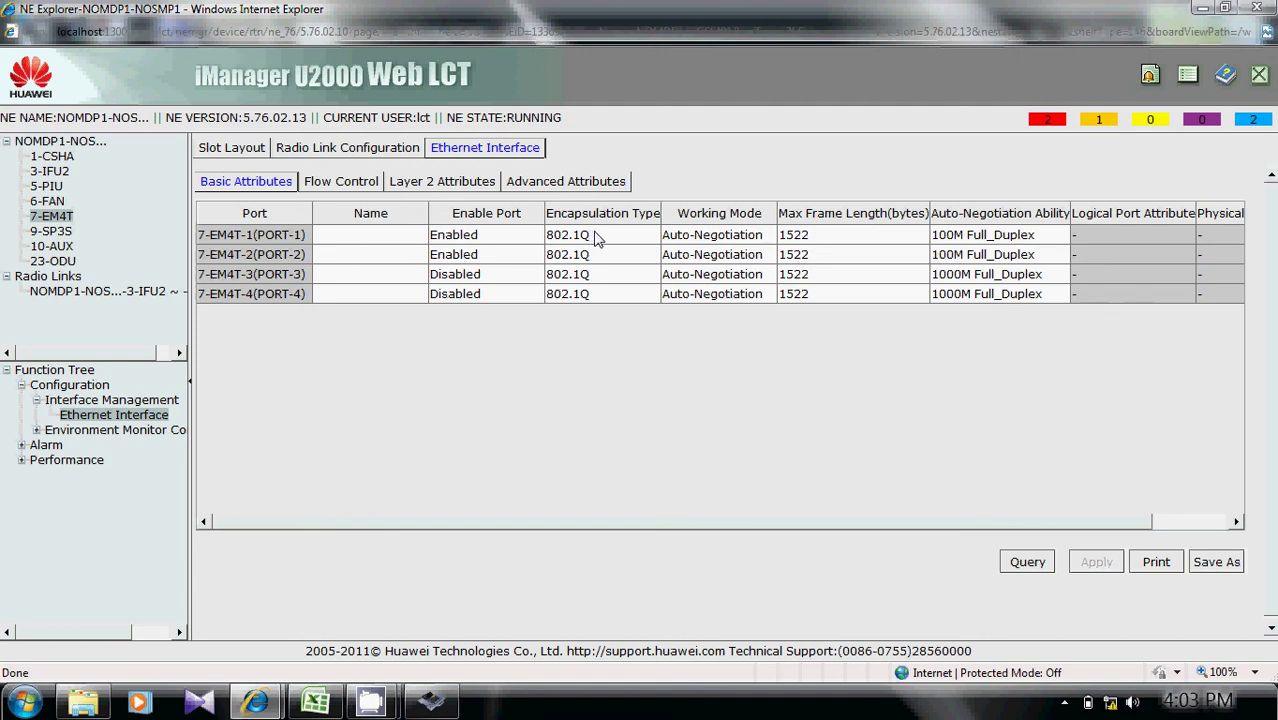
# Change Max Frame Length from 1522 to 2000 on PORT-1 and PORT-2 and apply.
pyautogui.doubleClick(820, 240)
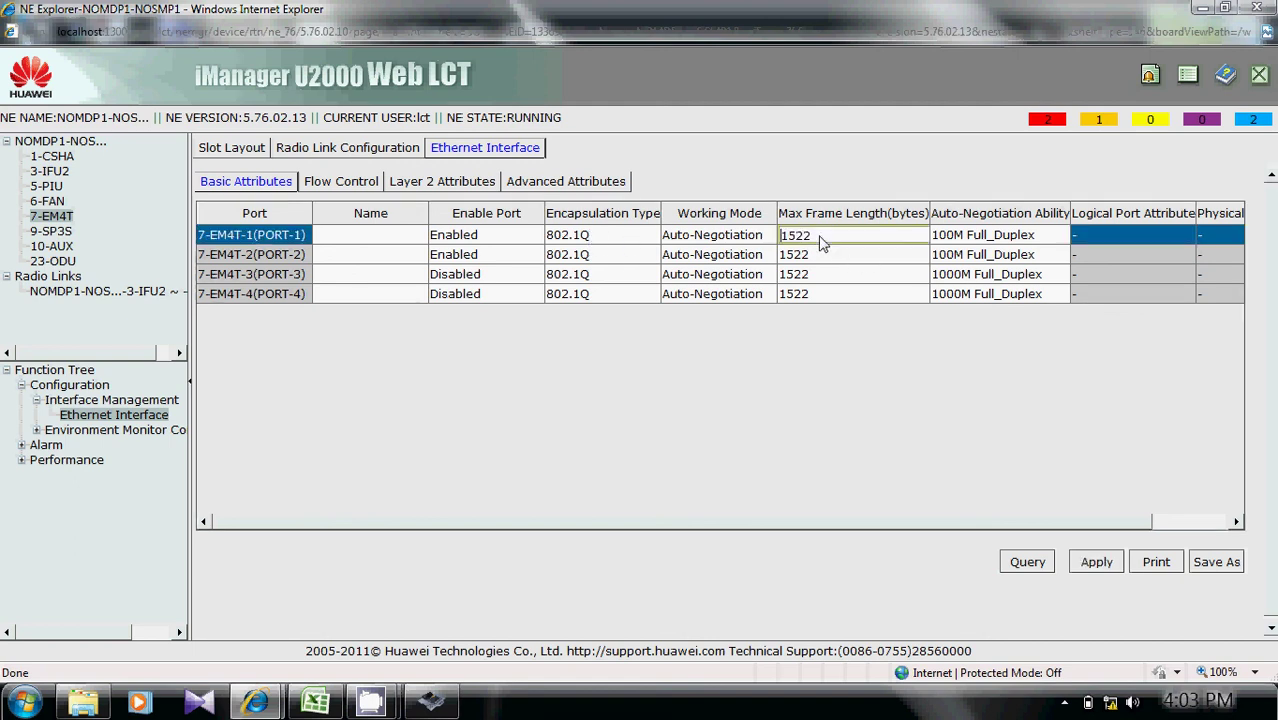
pyautogui.press('Delete')
pyautogui.press('Delete')
pyautogui.press('Delete')
pyautogui.press('Delete')
pyautogui.write('2000')
pyautogui.click(816, 255)
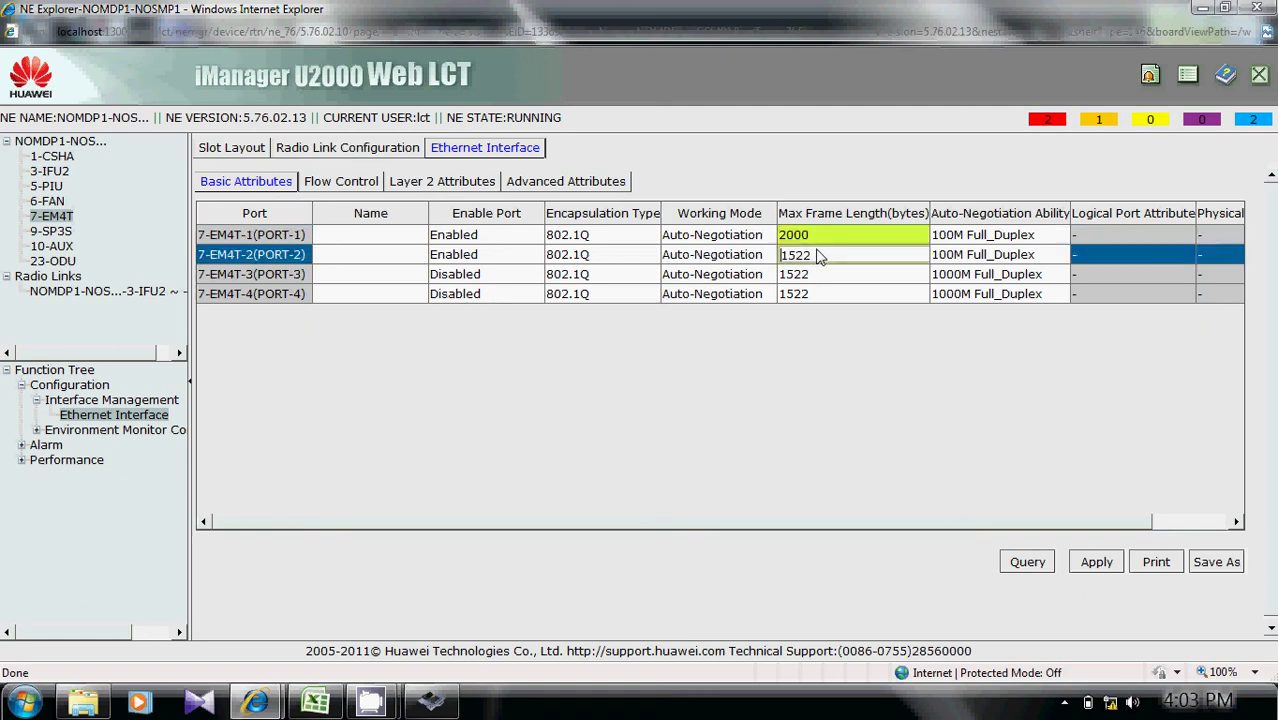
pyautogui.press('Delete')
pyautogui.press('Delete')
pyautogui.press('Delete')
pyautogui.press('Delete')
pyautogui.write('2000')
pyautogui.click(1096, 566)
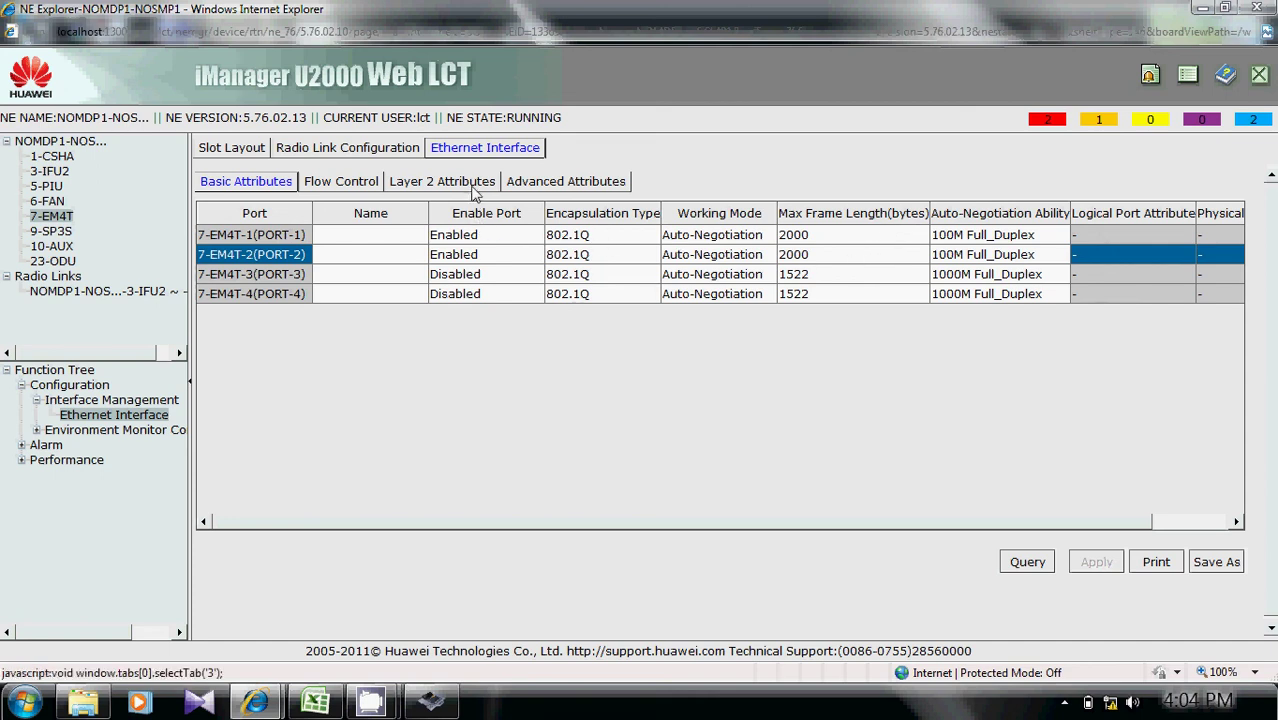
# Confirm Tag Aware on the Layer 2 Attributes tab, then close the NE Explorer.
pyautogui.click(441, 181)
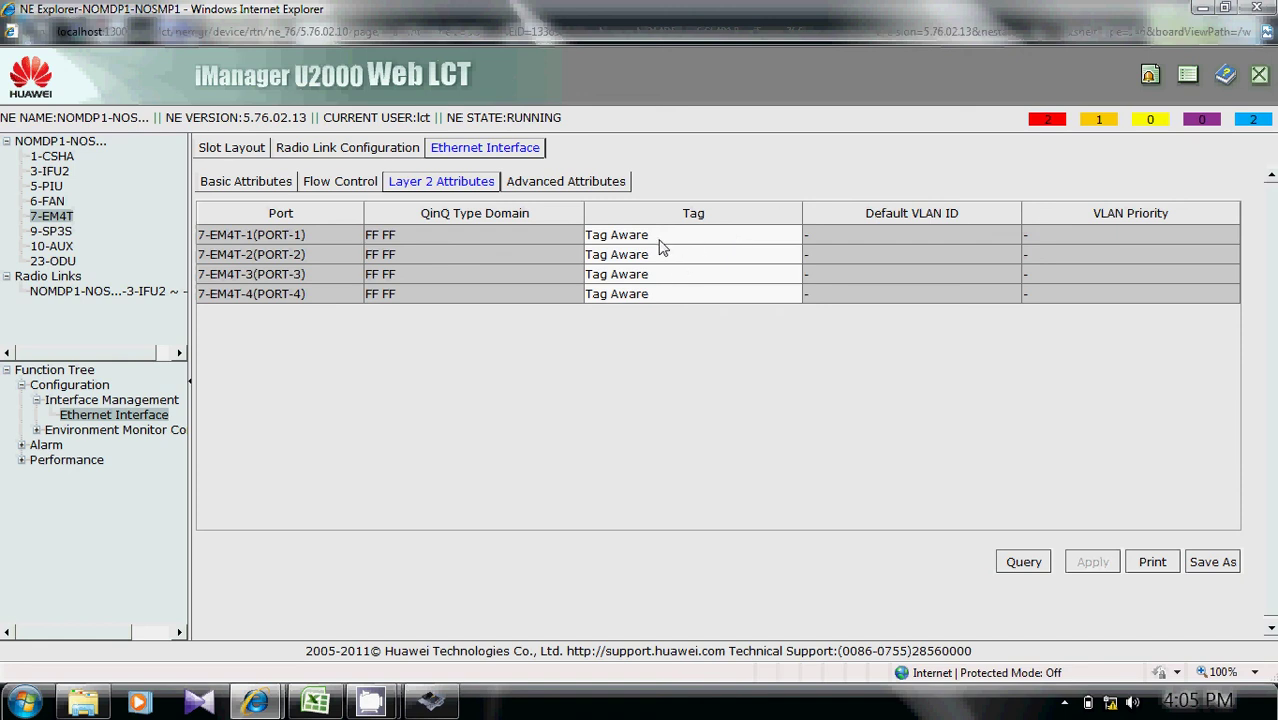
pyautogui.click(1252, 8)
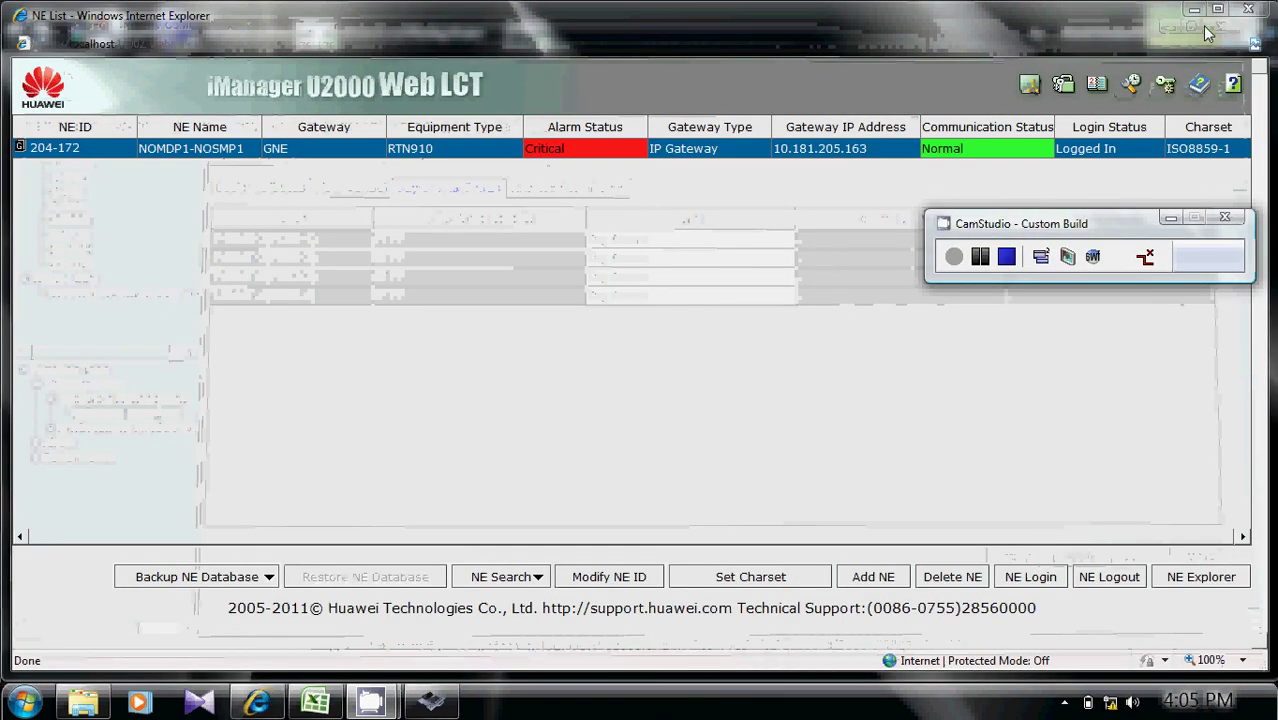